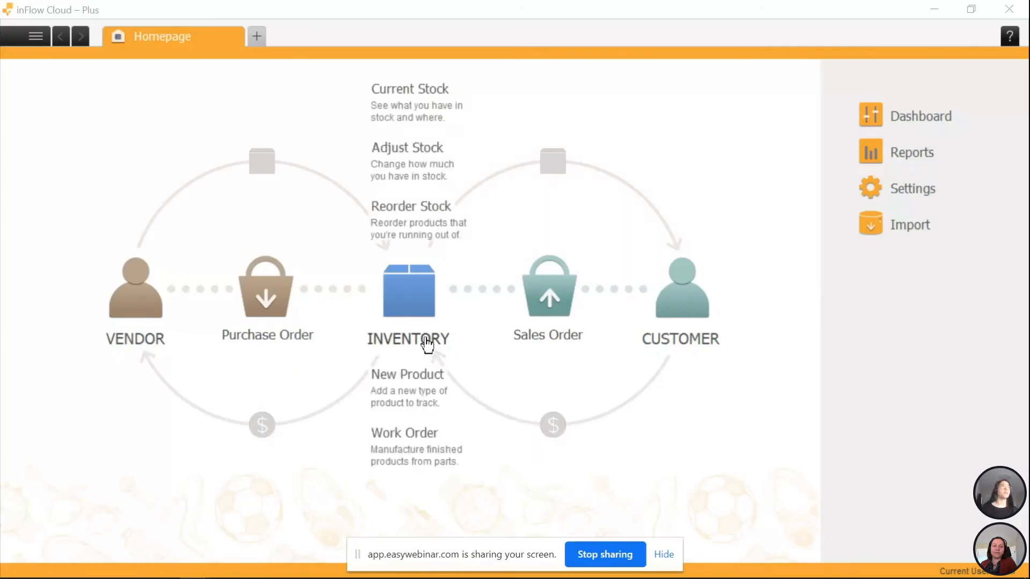
Step: In the company settings, open the inventory locations and rename the default location as Toronto warehouse
mouse_move(246, 271)
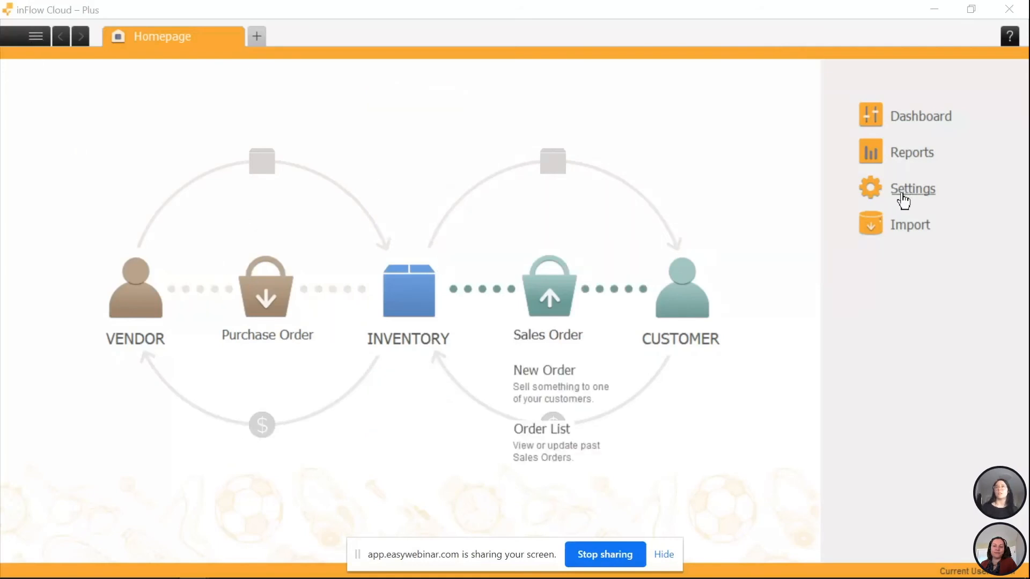
click(41, 39)
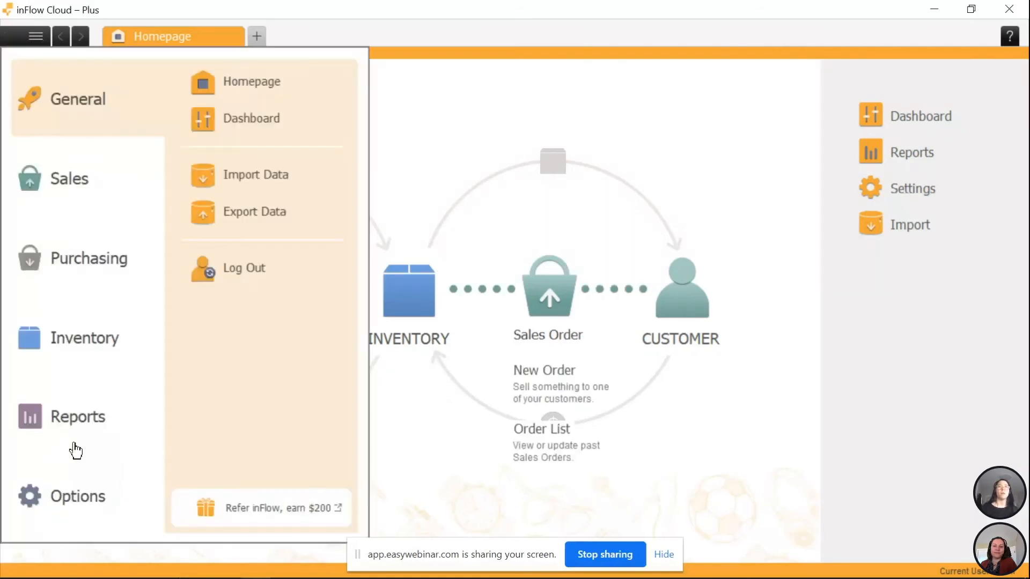
click(68, 507)
click(278, 96)
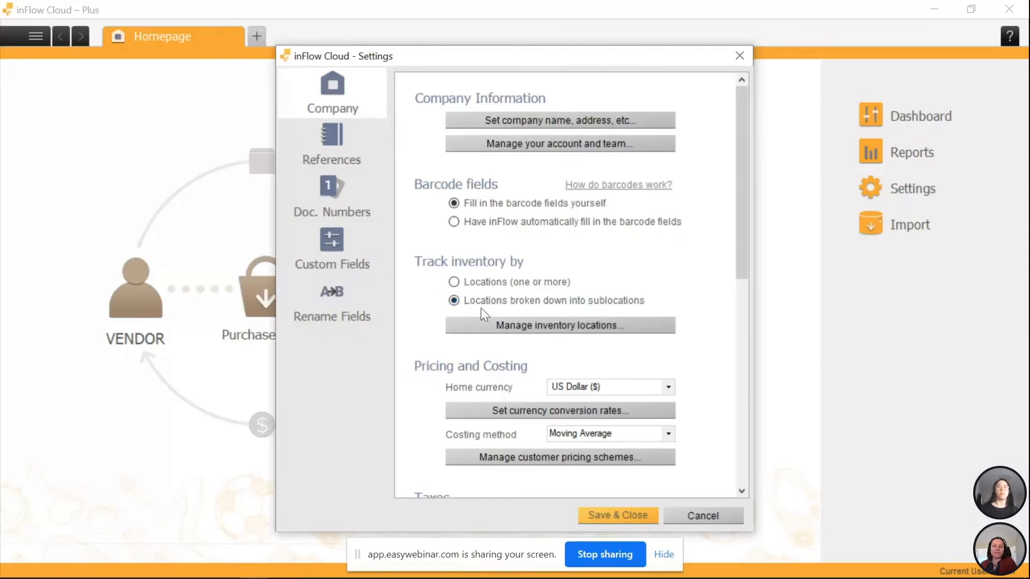
click(543, 329)
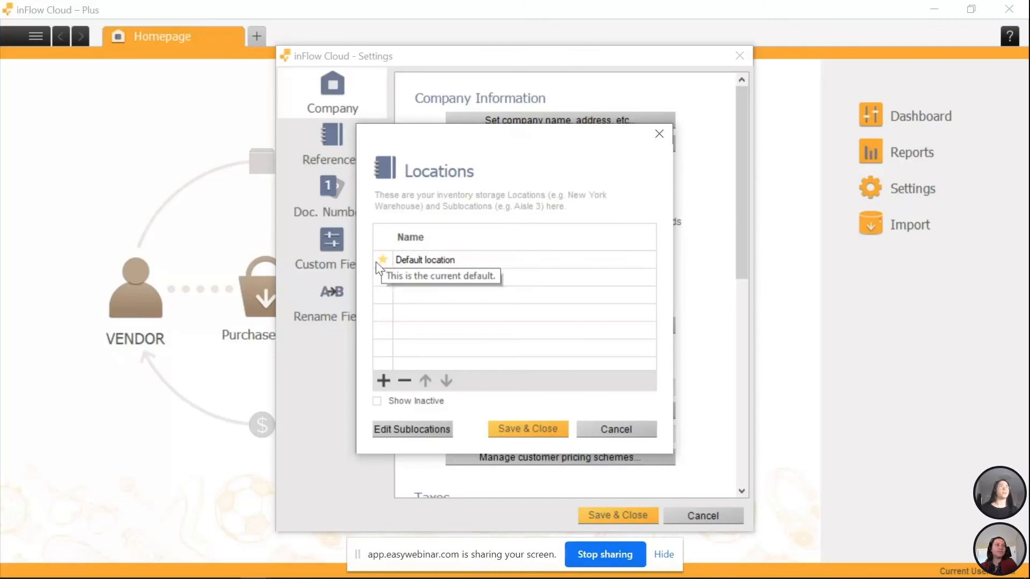
click(432, 264)
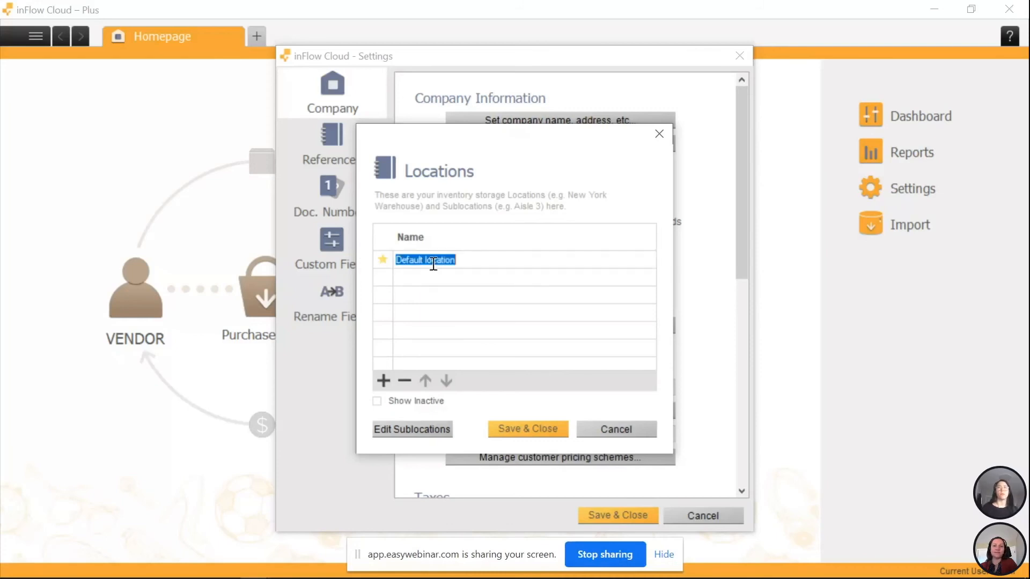
text(Toronto wae)
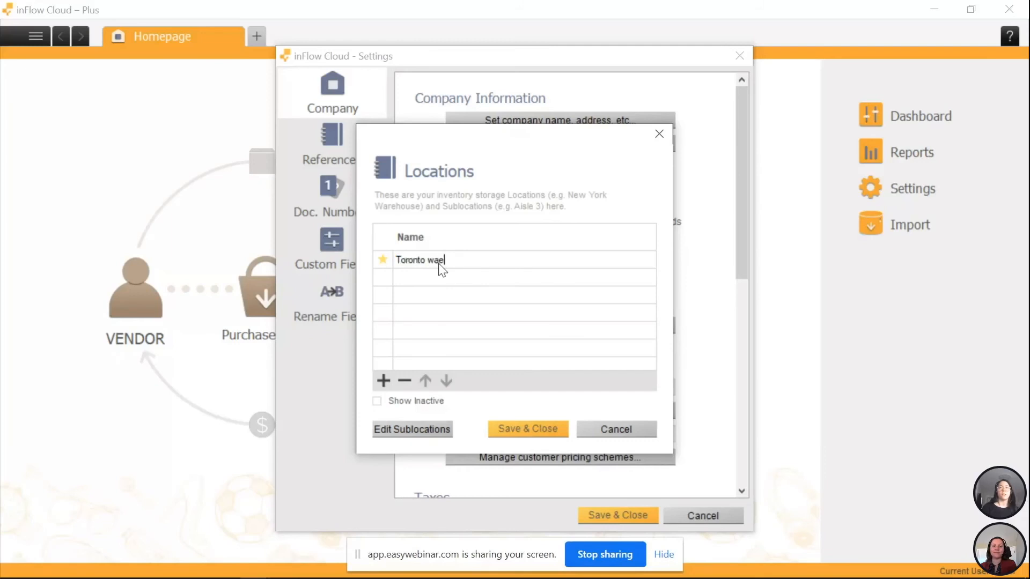
key(BackSpace)
text(rehouse)
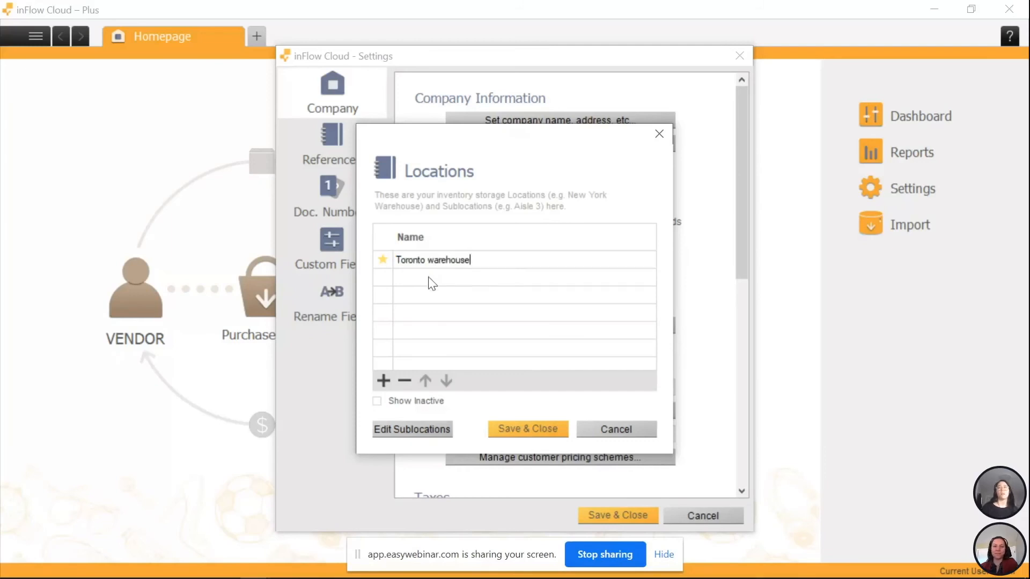
Step: Add two more inventory locations named Retail shop 1 and Retail shop 2
click(429, 277)
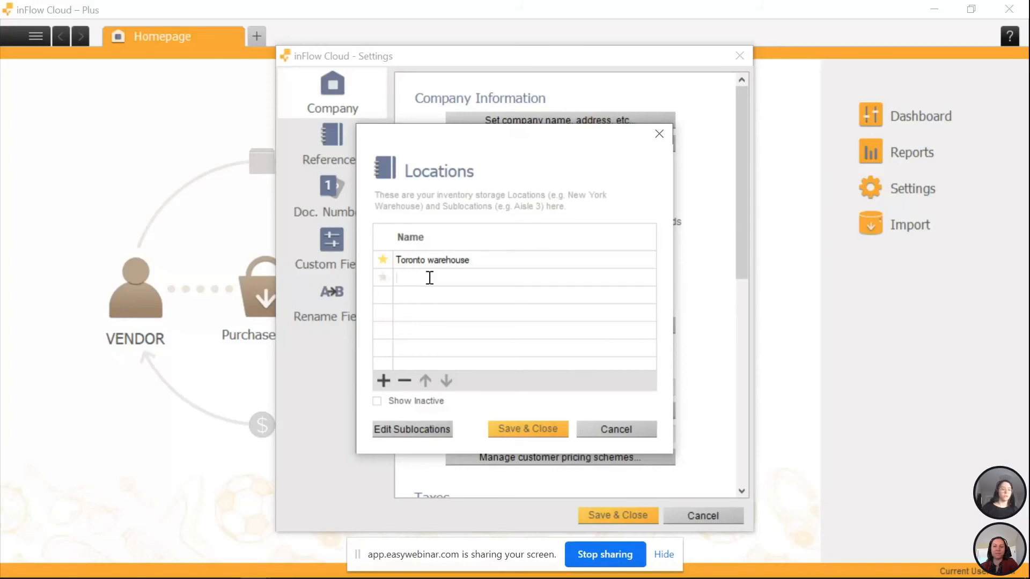
text(Retail shop 1)
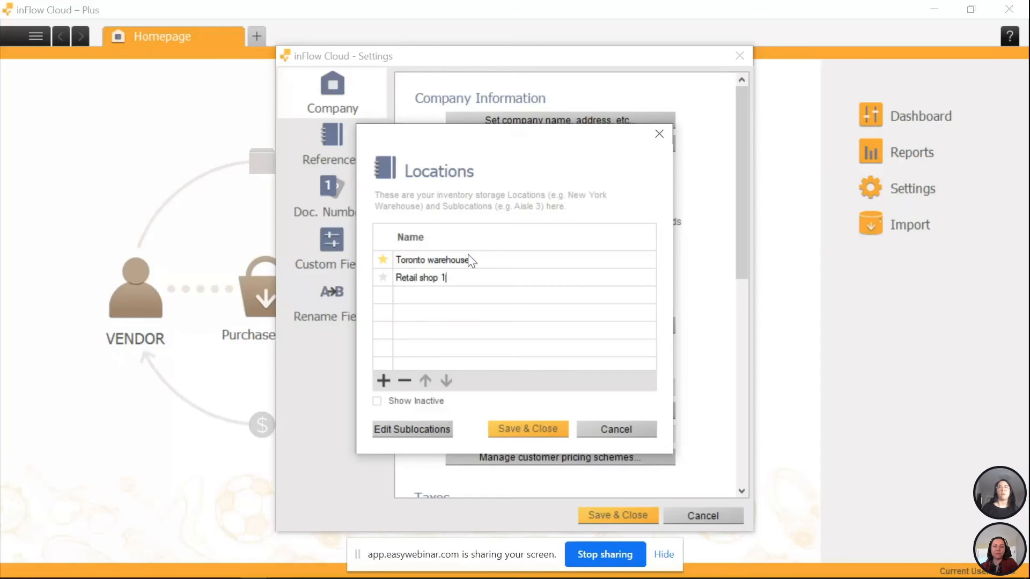
click(449, 299)
text(Retail shop 2)
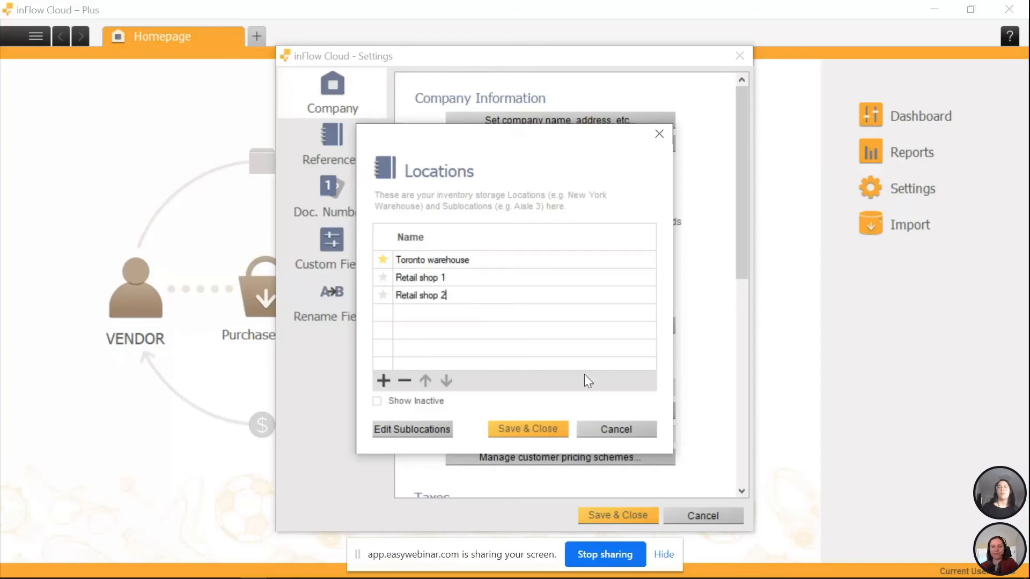
Step: Review the sublocations of Toronto warehouse and save the sublocations, locations and company settings
click(403, 431)
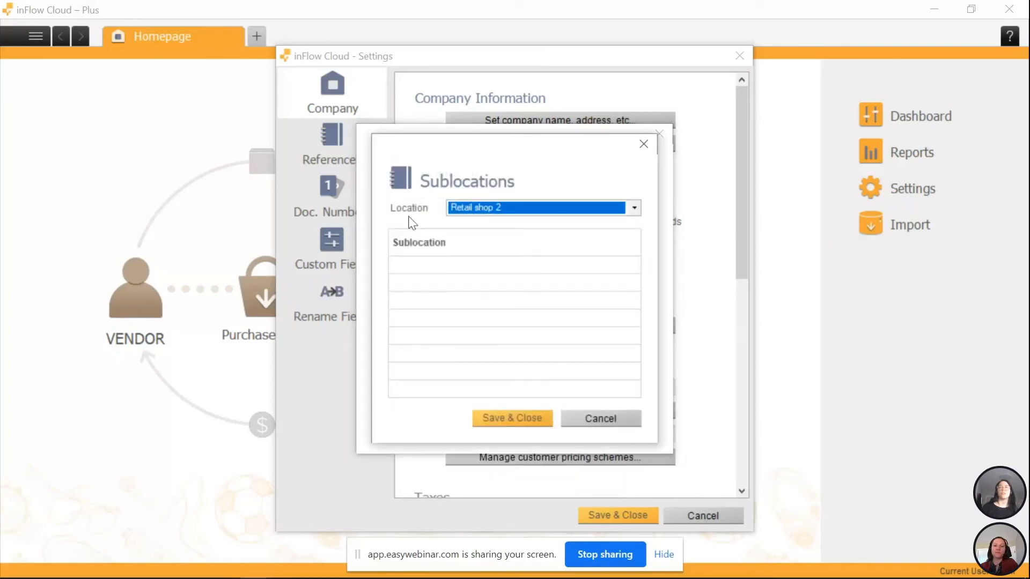
click(633, 208)
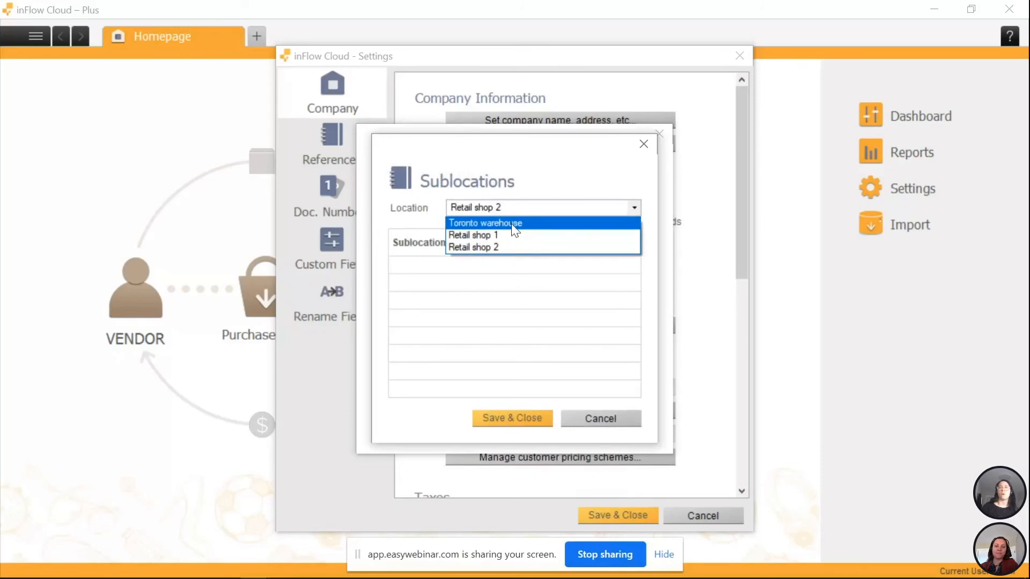
click(511, 223)
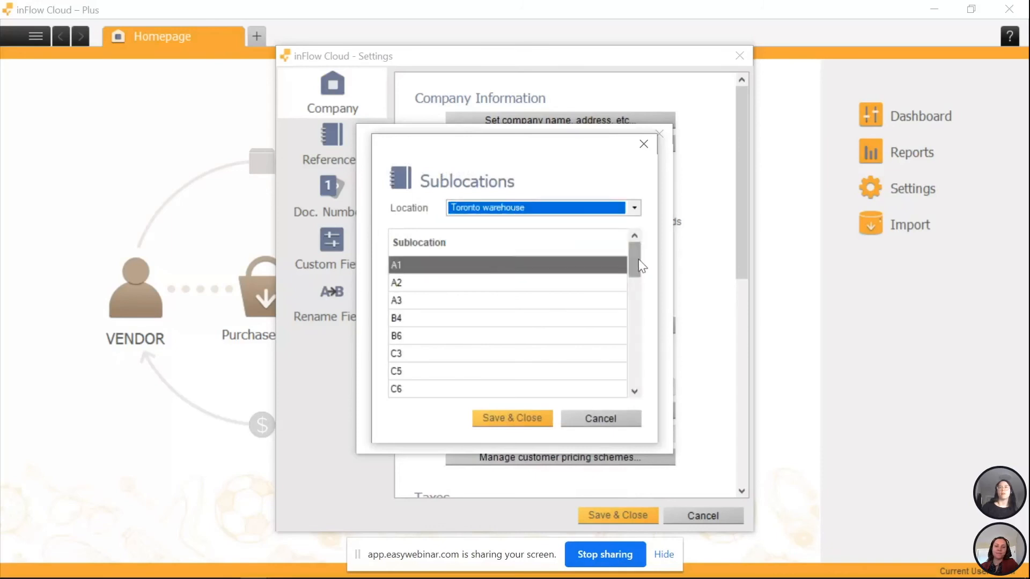
mouse_move(638, 259)
mouse_down()
mouse_move(636, 285)
mouse_move(635, 255)
mouse_up()
click(495, 415)
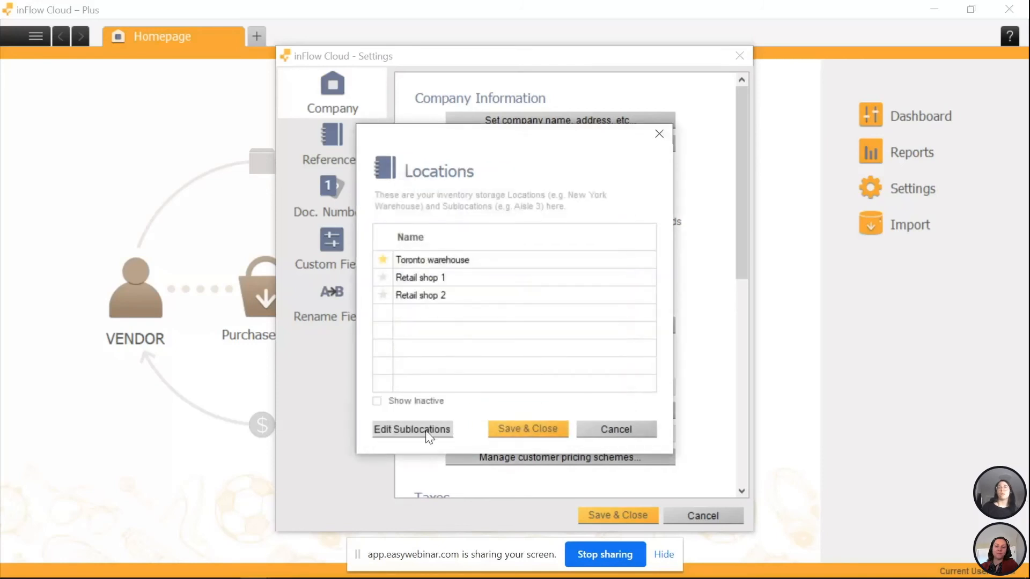
click(505, 431)
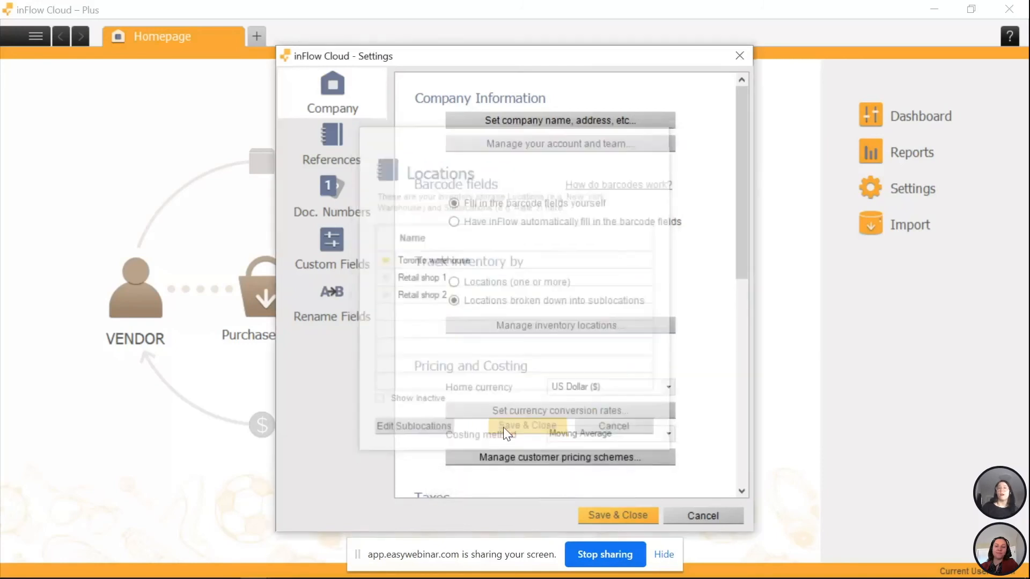
click(607, 519)
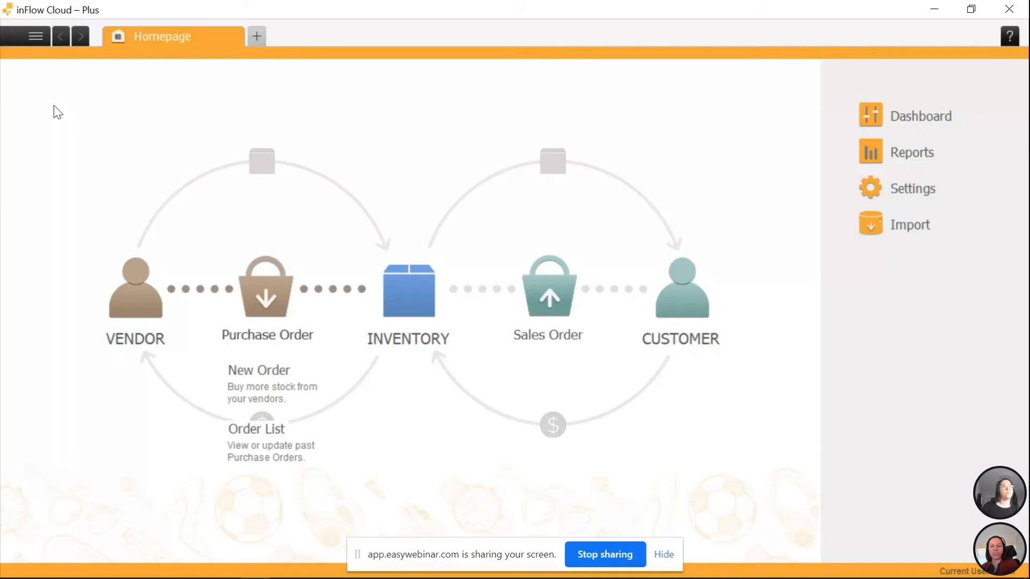
Step: Reopen the inventory locations, make Retail shop 1 the default, and switch the default back to Toronto warehouse
click(34, 36)
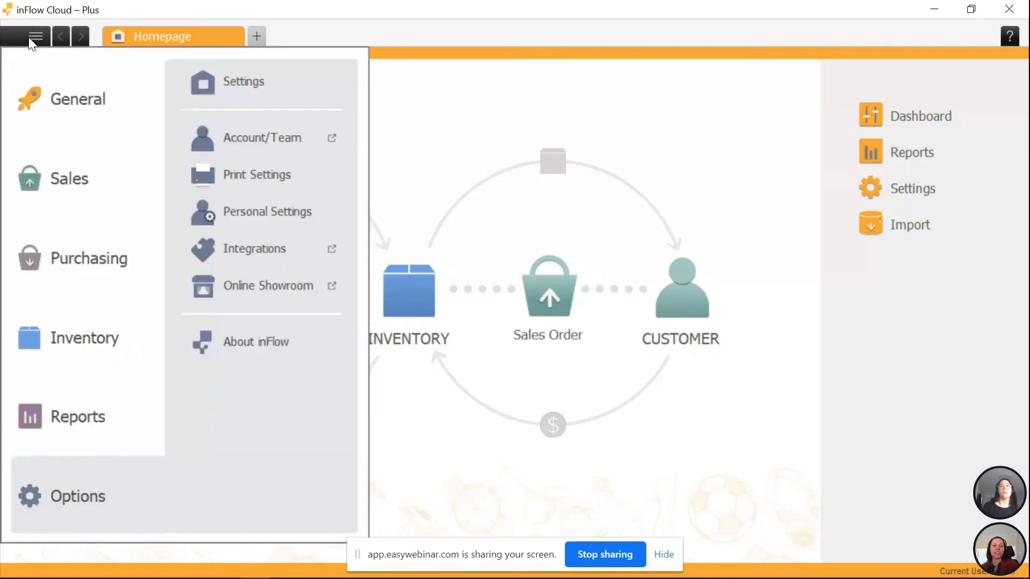
click(267, 99)
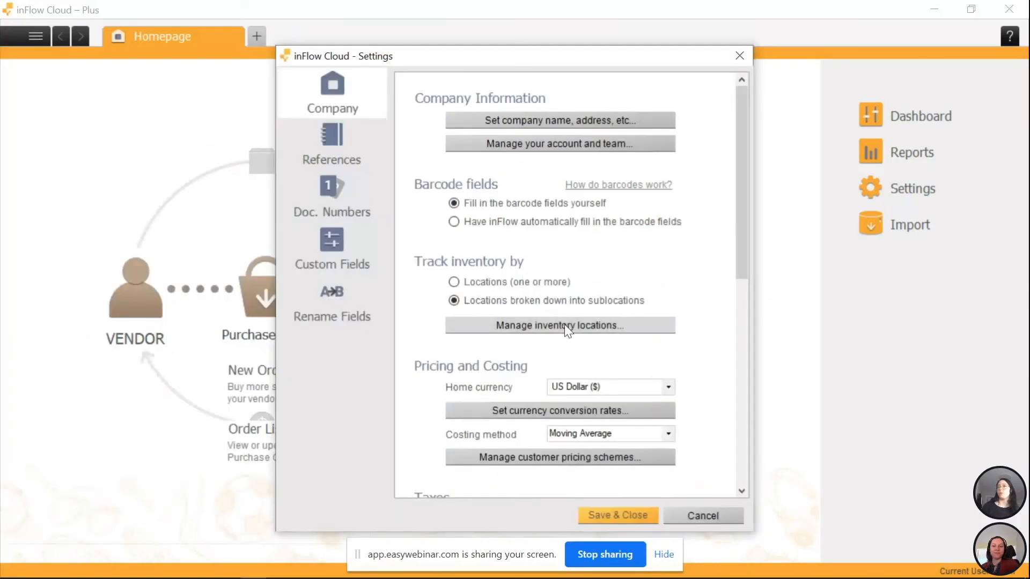
click(567, 327)
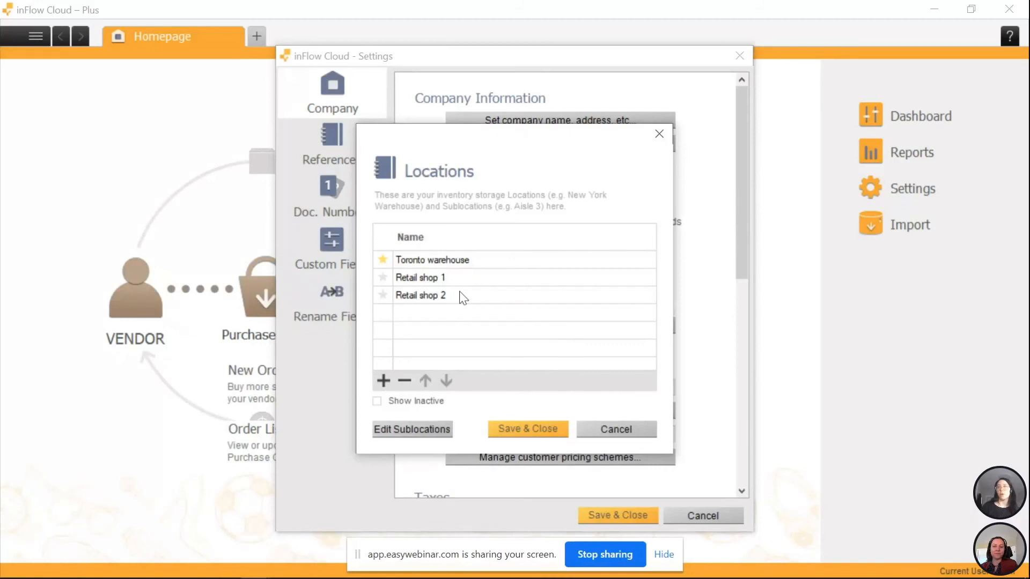
click(383, 278)
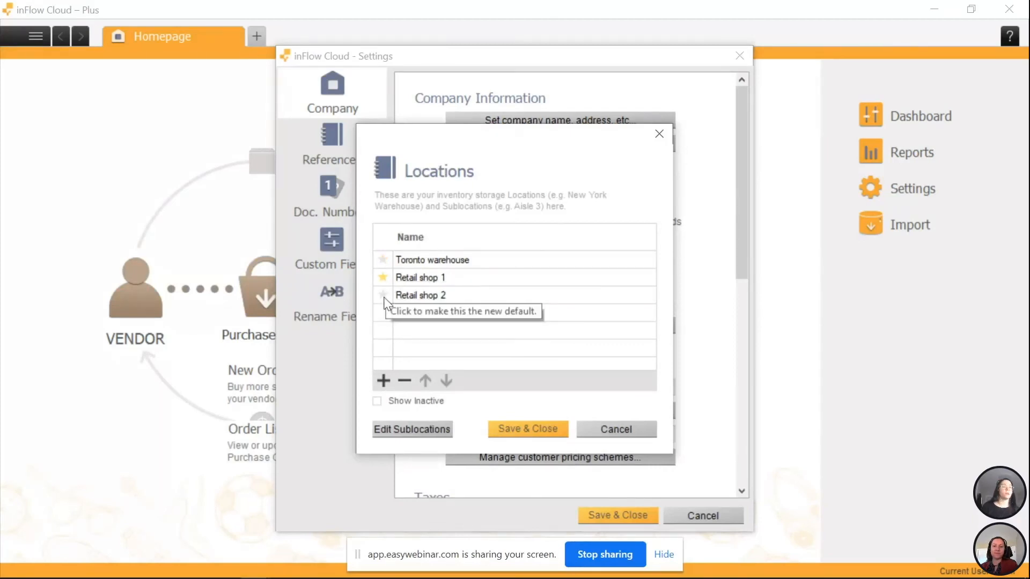
click(382, 260)
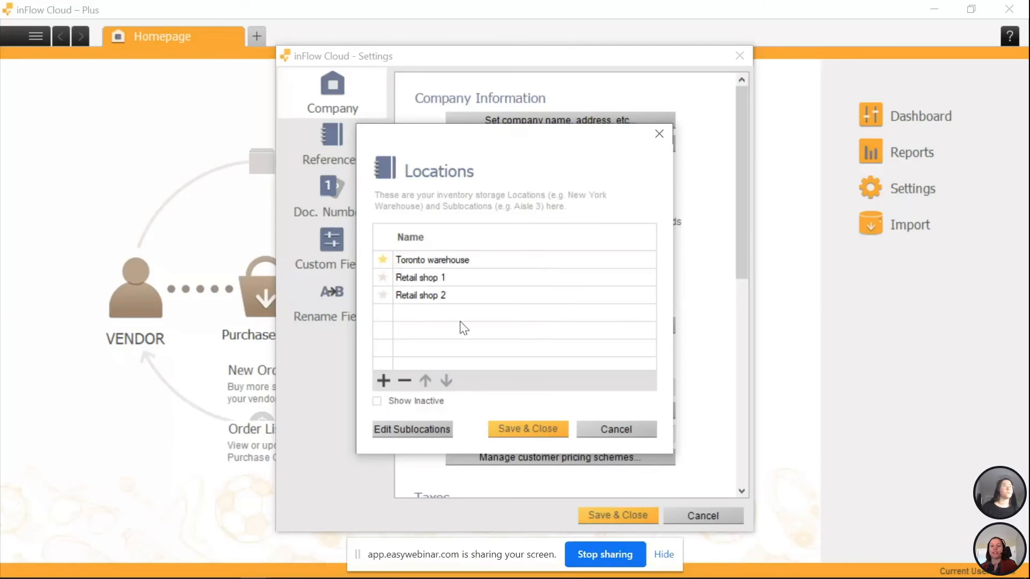
Step: Add a trial inventory location named Dummy location and delete it from the list
click(420, 312)
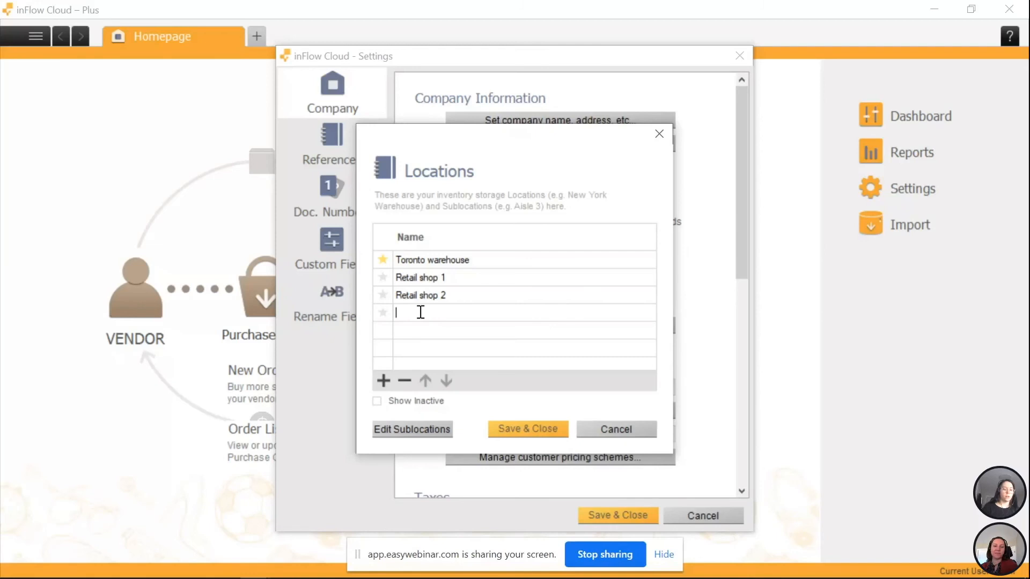
text(Dummy location)
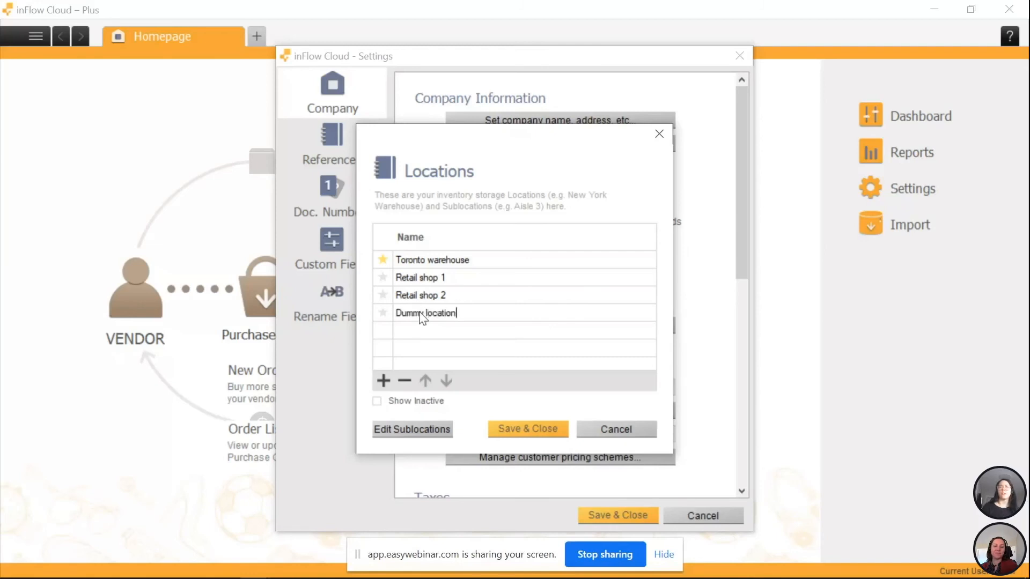
click(450, 336)
click(427, 315)
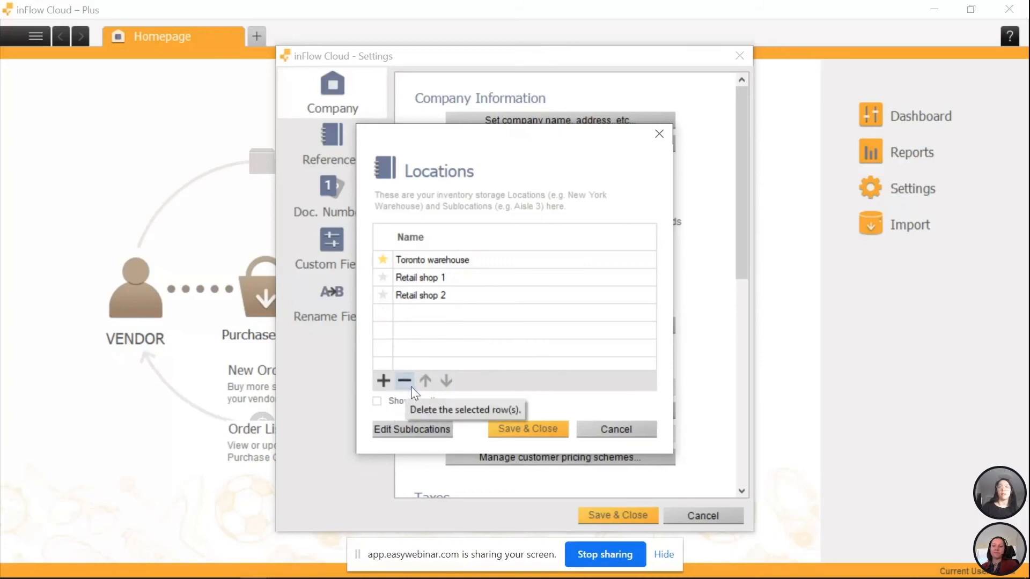
Step: Review the inactive inventory locations, hide them again, and save and close the location list and company settings
click(377, 401)
scroll(650, 290, down, 1)
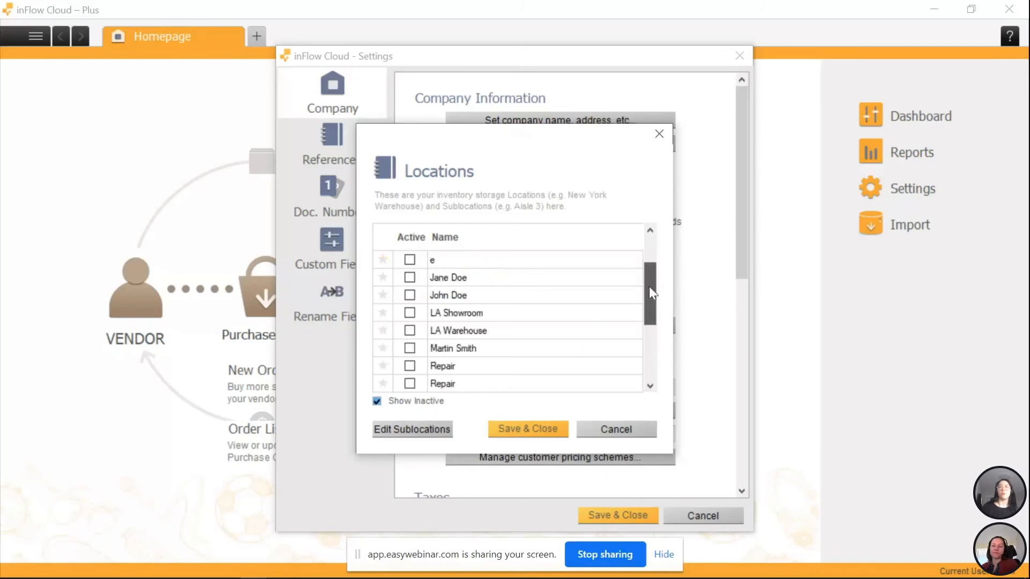
drag(650, 292, 636, 250)
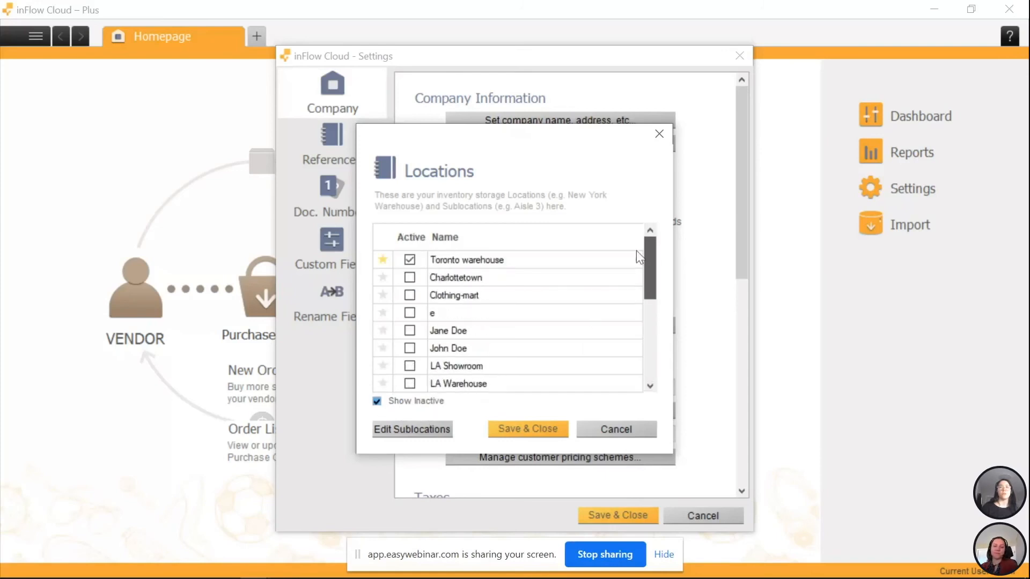
click(377, 401)
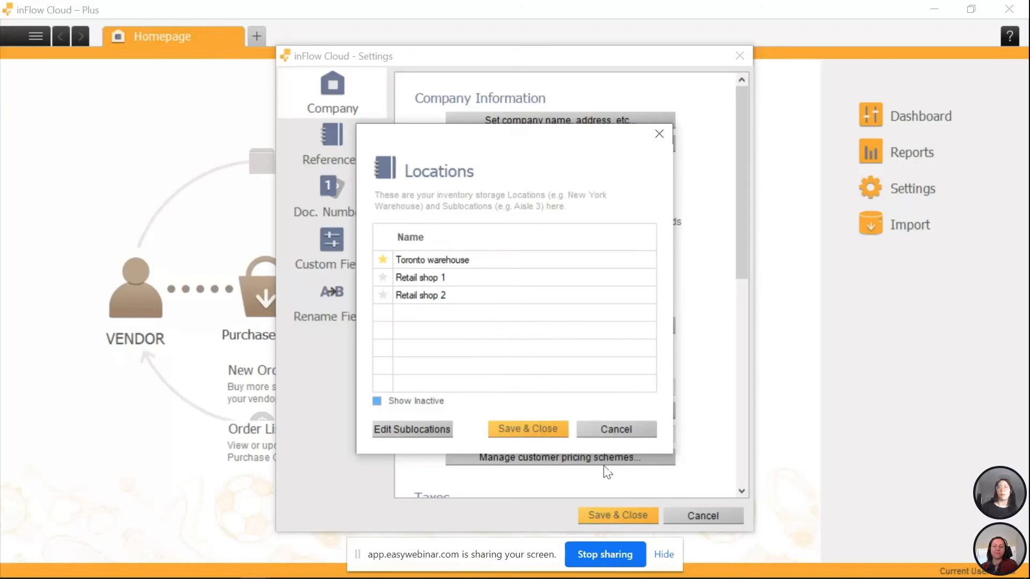
click(554, 429)
click(604, 517)
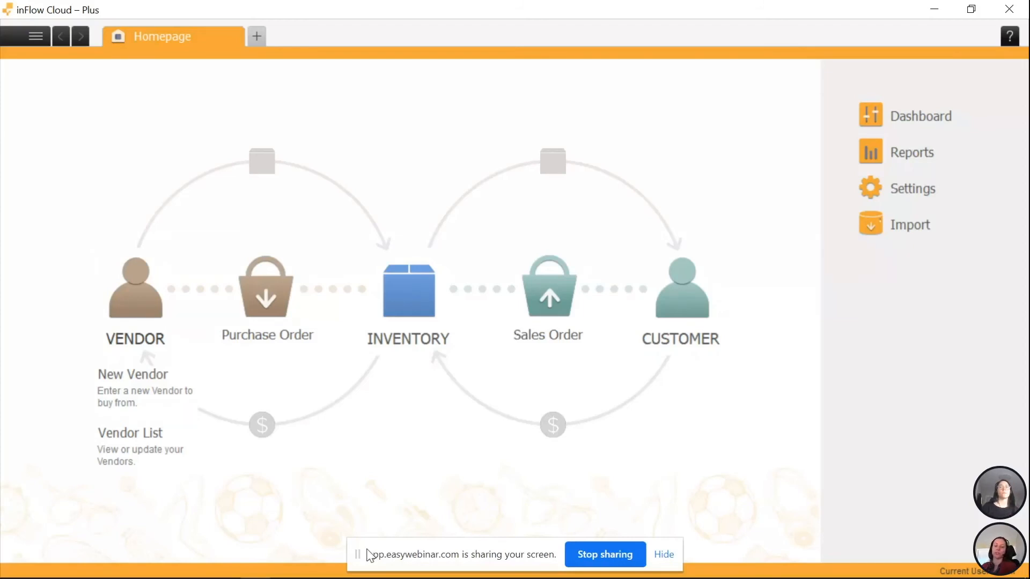
drag(368, 554, 3, 0)
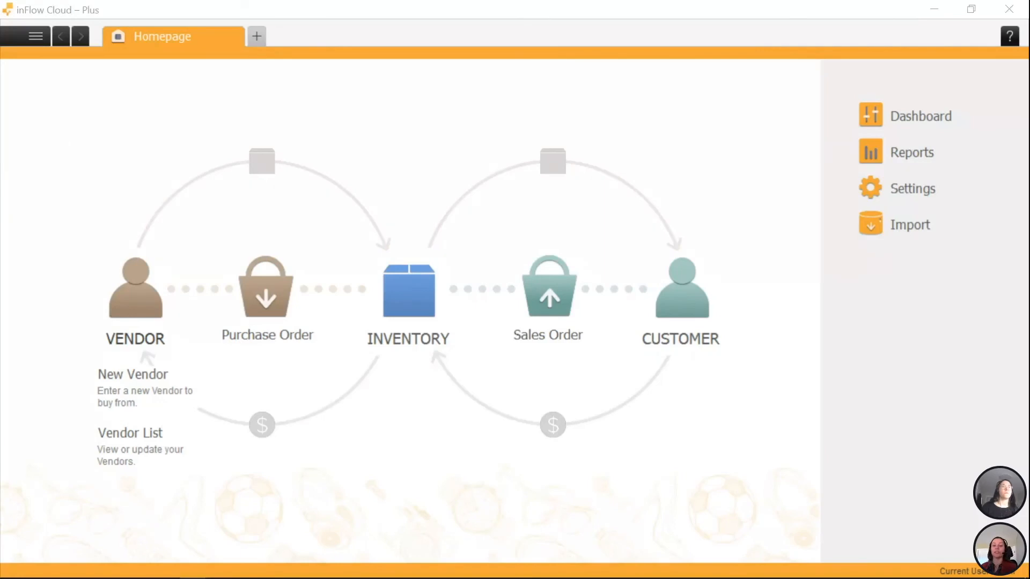
mouse_move(347, 354)
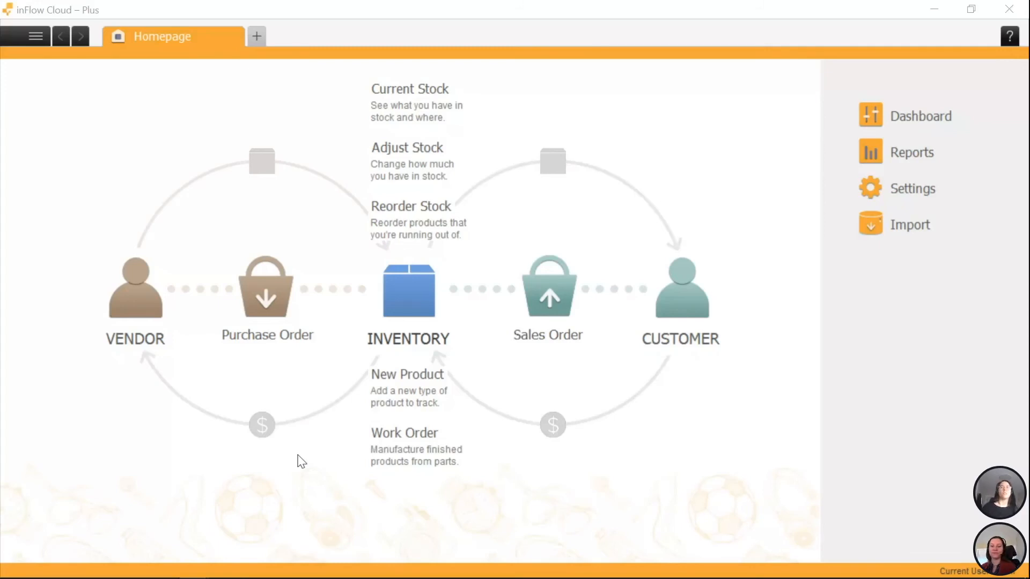
mouse_move(347, 377)
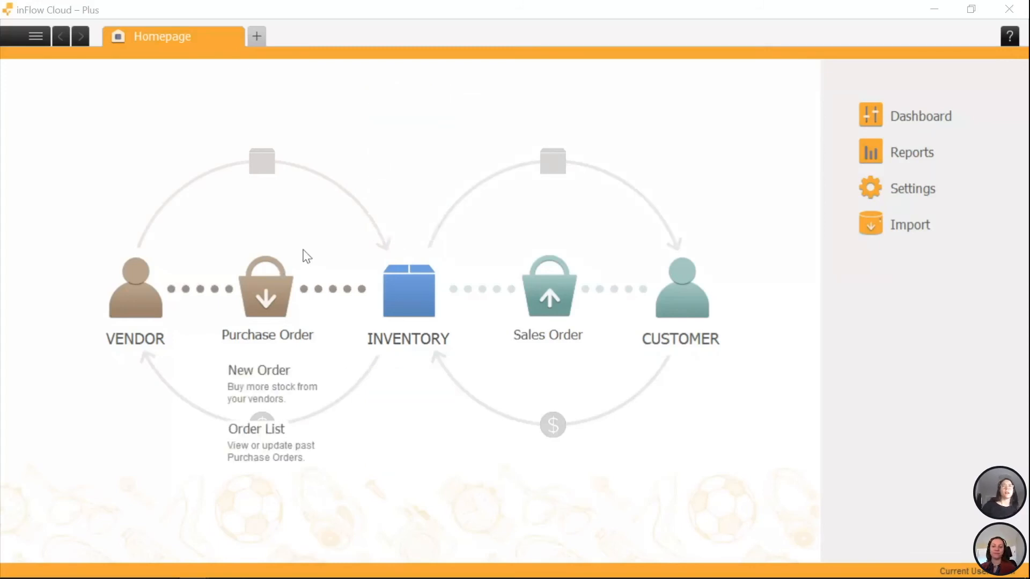
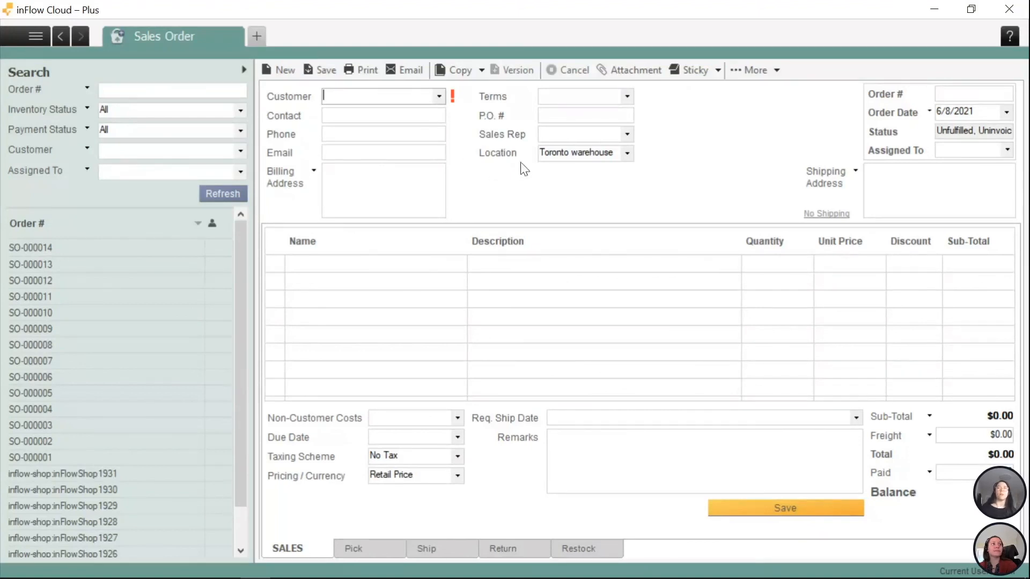
Step: Check which inventory locations can be chosen for the new sales order, keeping Toronto warehouse
click(627, 154)
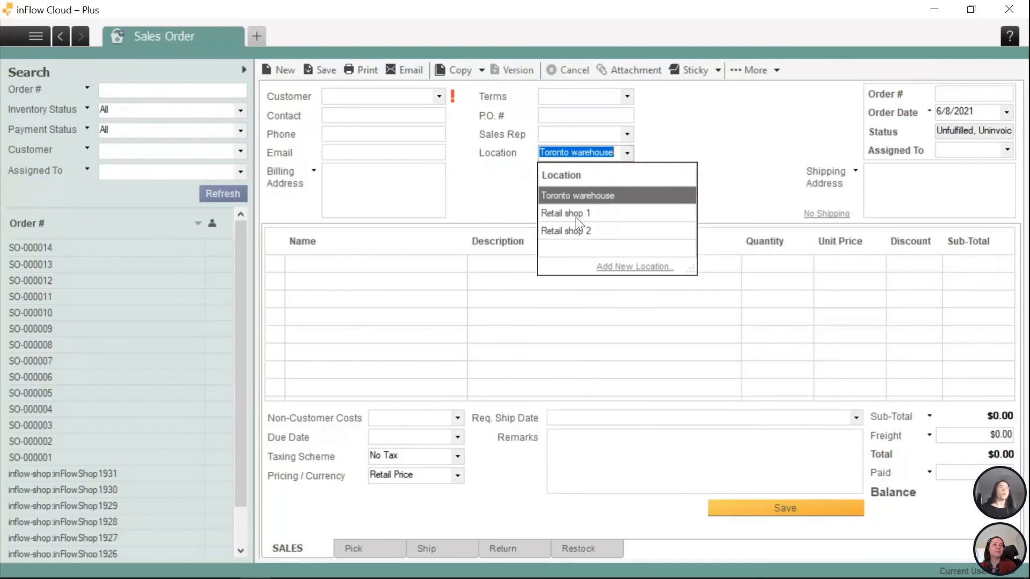
click(510, 195)
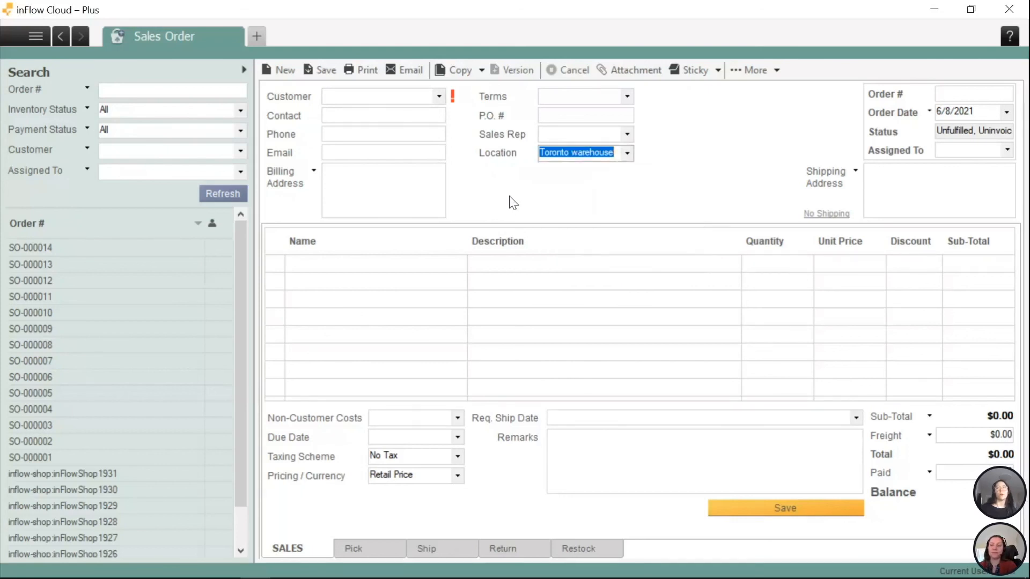
click(609, 153)
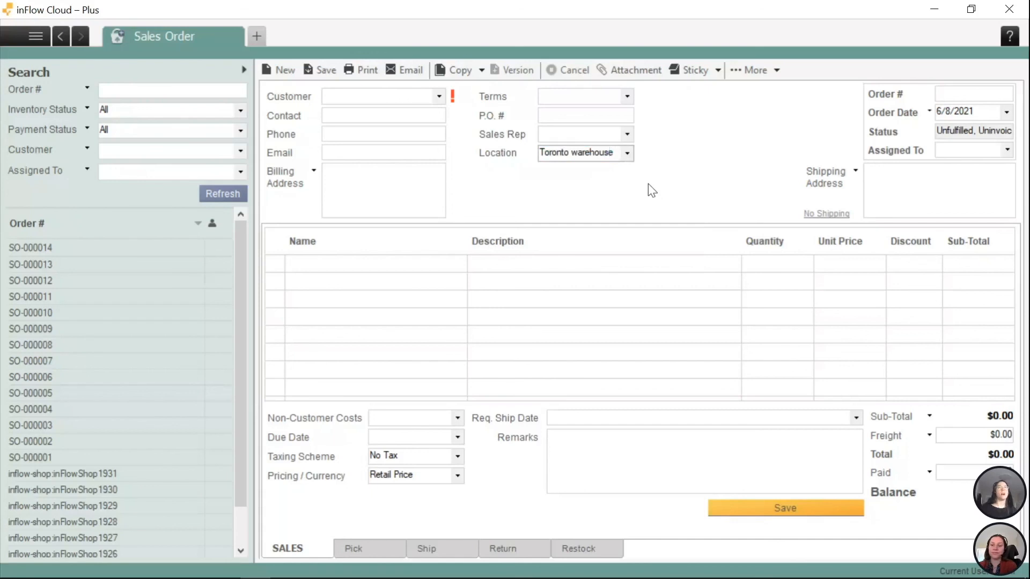
Step: Set the default location in the personal settings to Retail shop 1, save, and start a new sales order
click(628, 155)
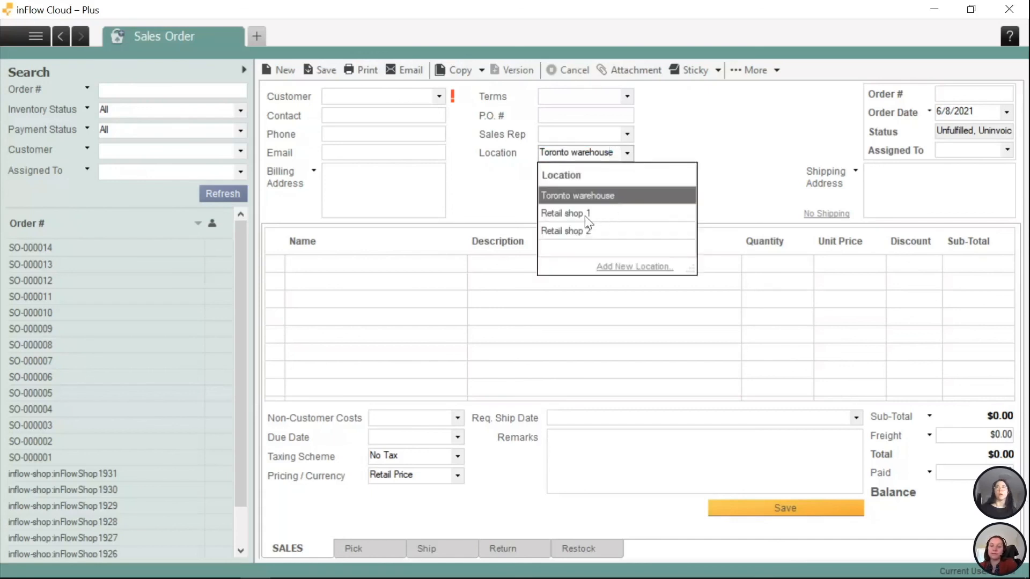
click(514, 214)
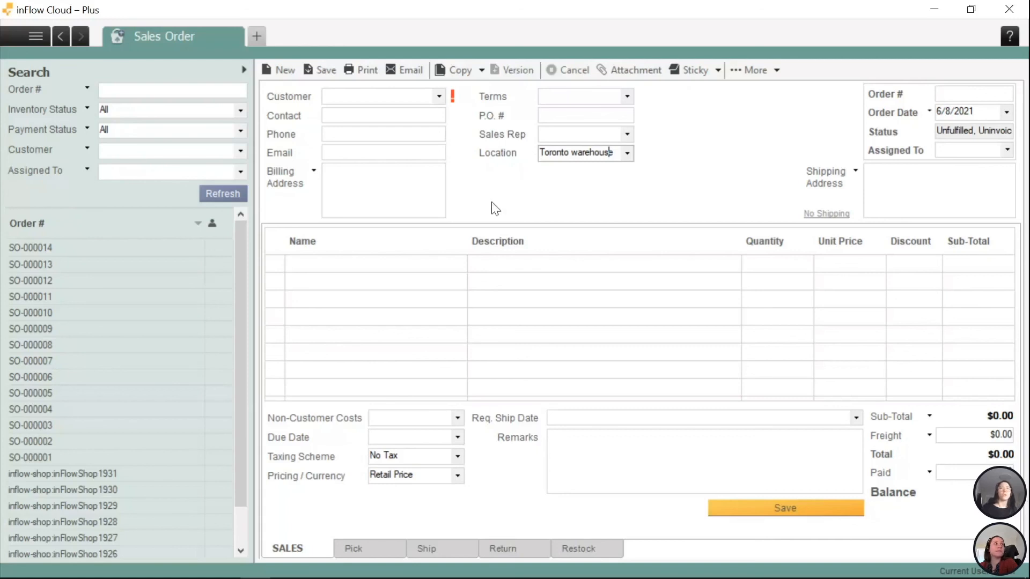
click(39, 35)
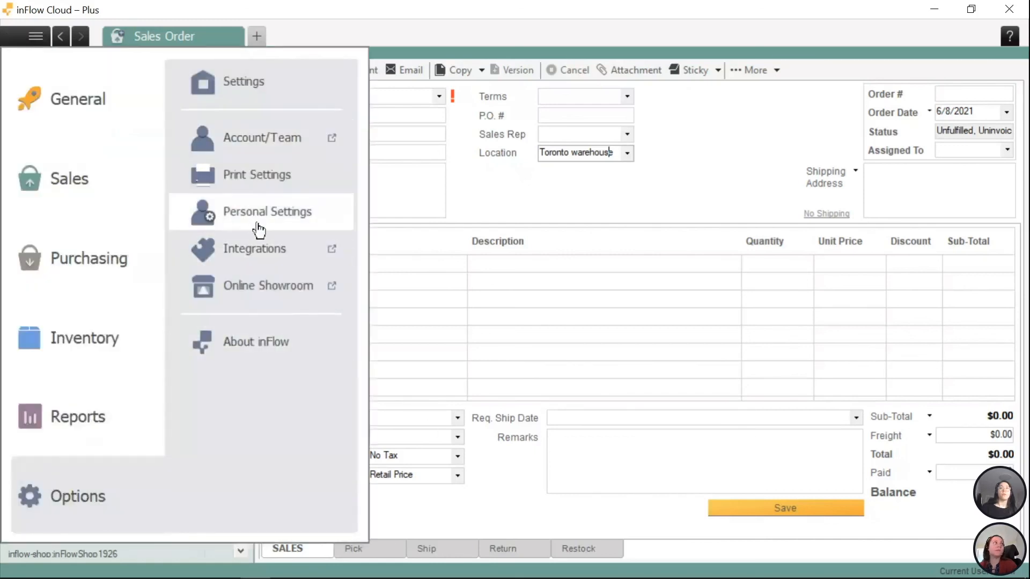
click(278, 216)
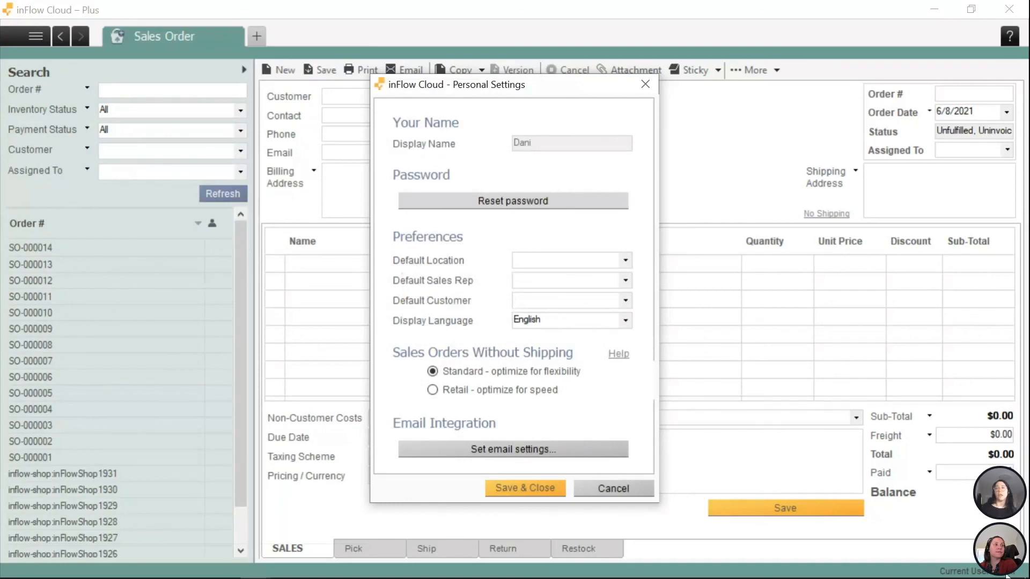
click(625, 260)
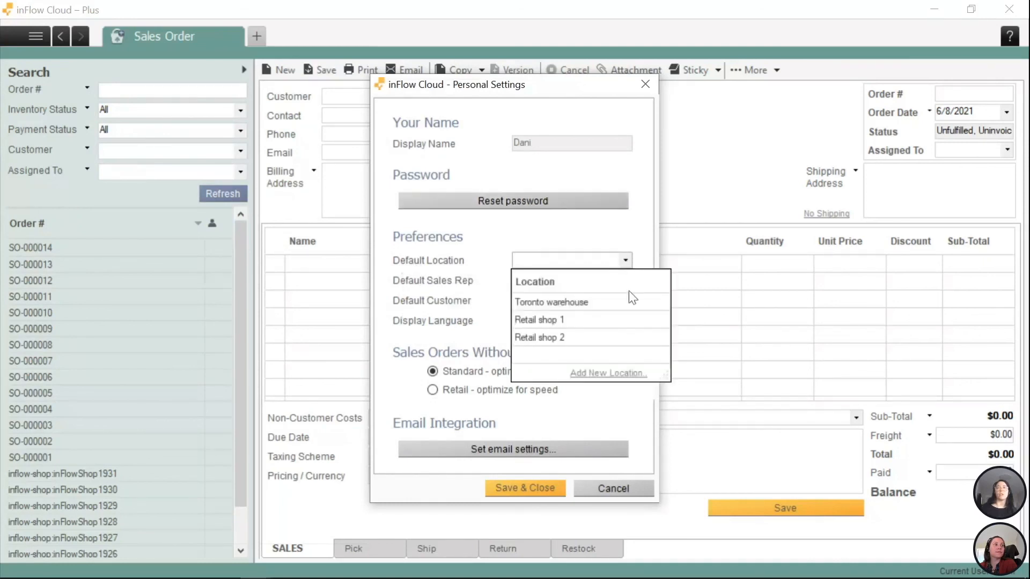
click(538, 320)
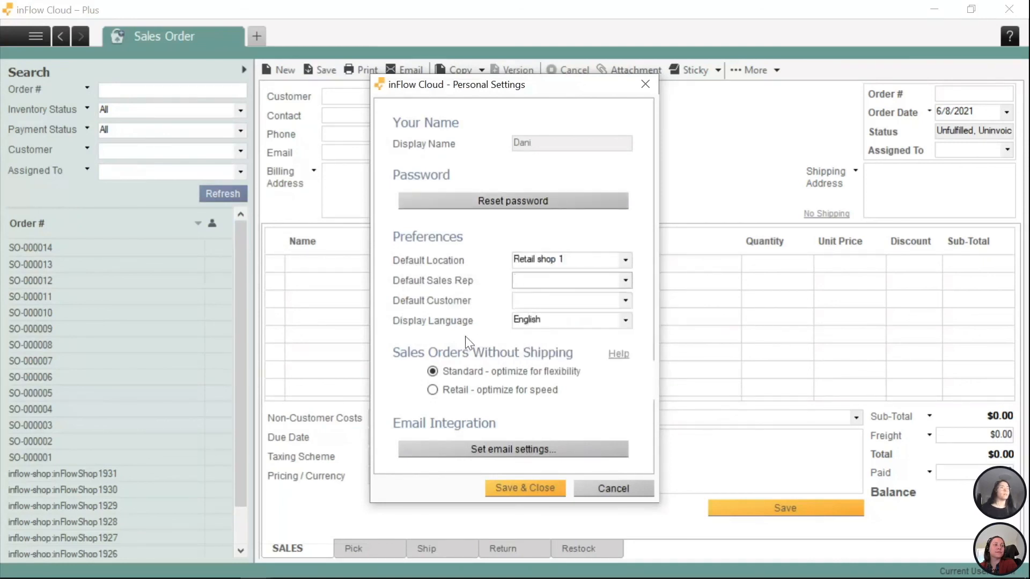
click(527, 489)
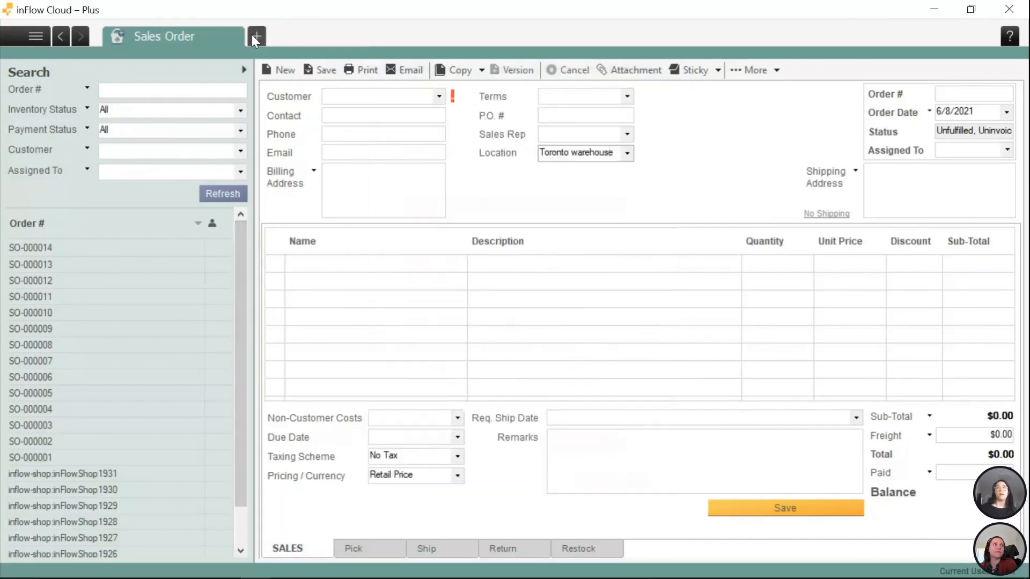
click(250, 41)
click(576, 299)
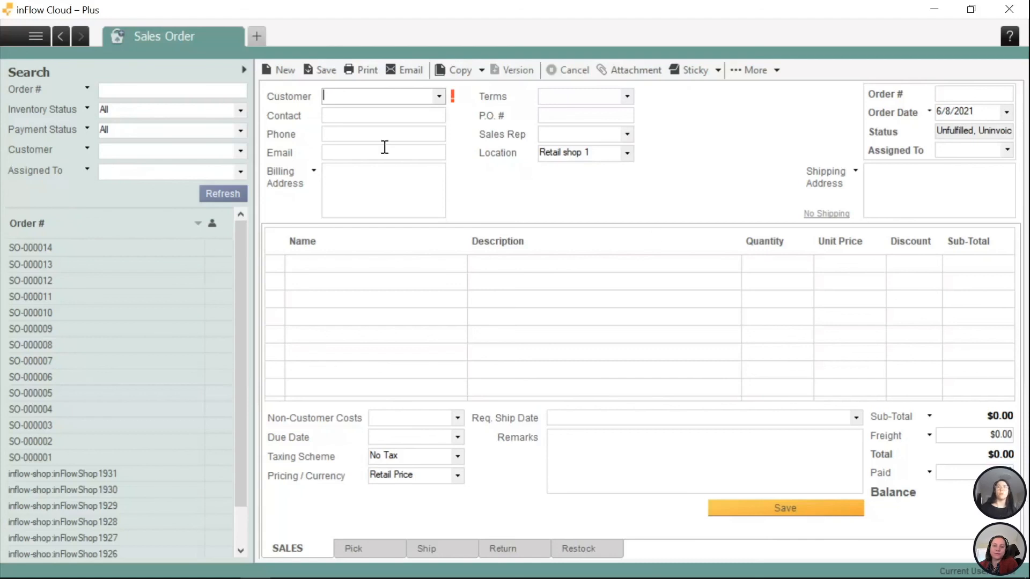
Step: Set the default location of customer Smith Optical to Toronto warehouse and save the customer record
click(260, 38)
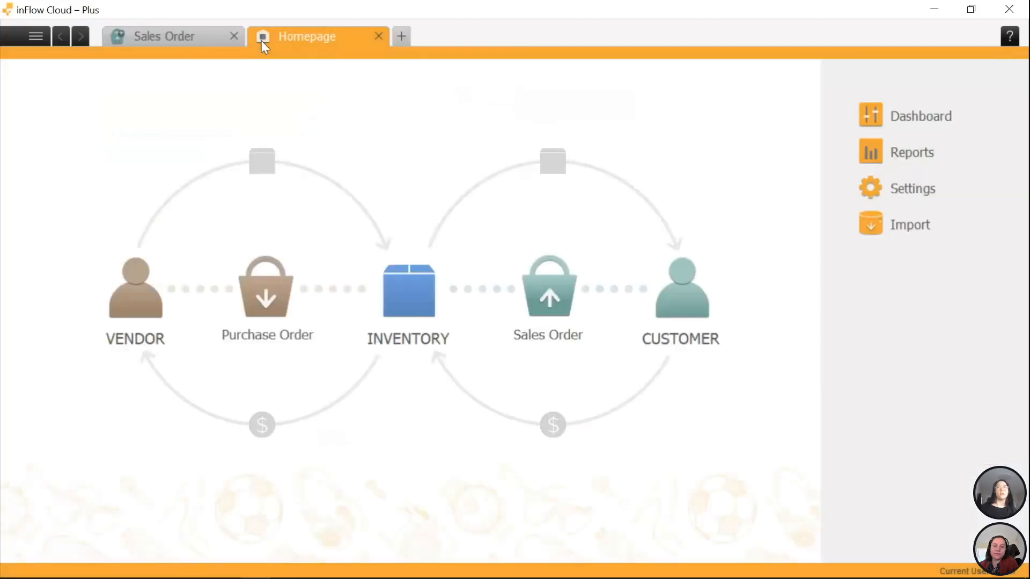
click(683, 311)
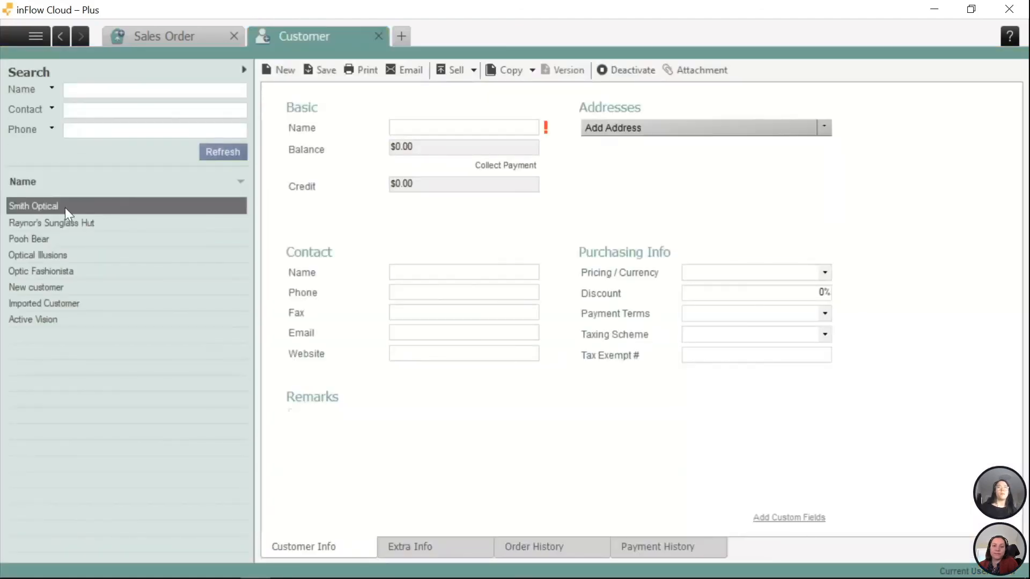
click(65, 208)
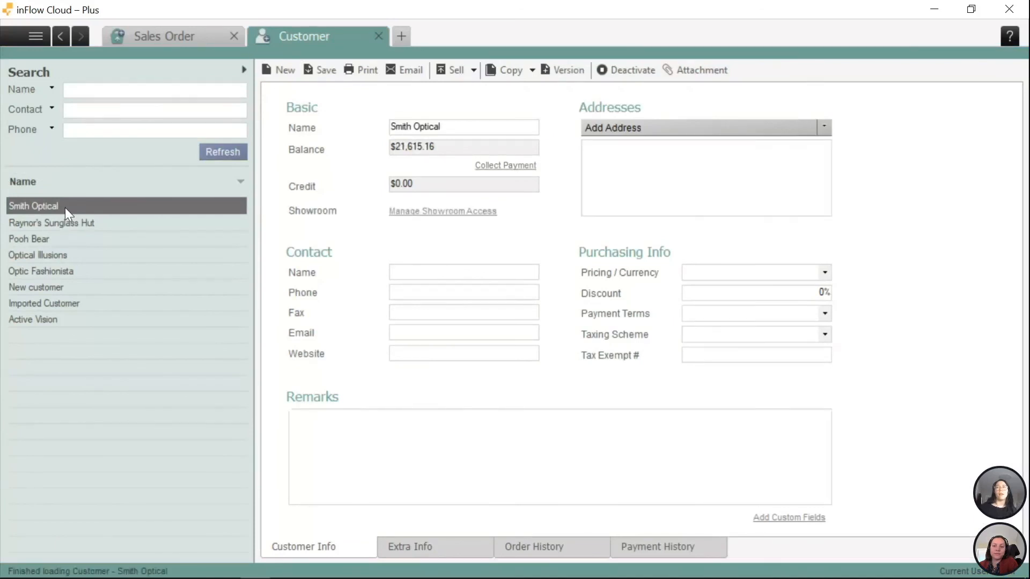
click(408, 548)
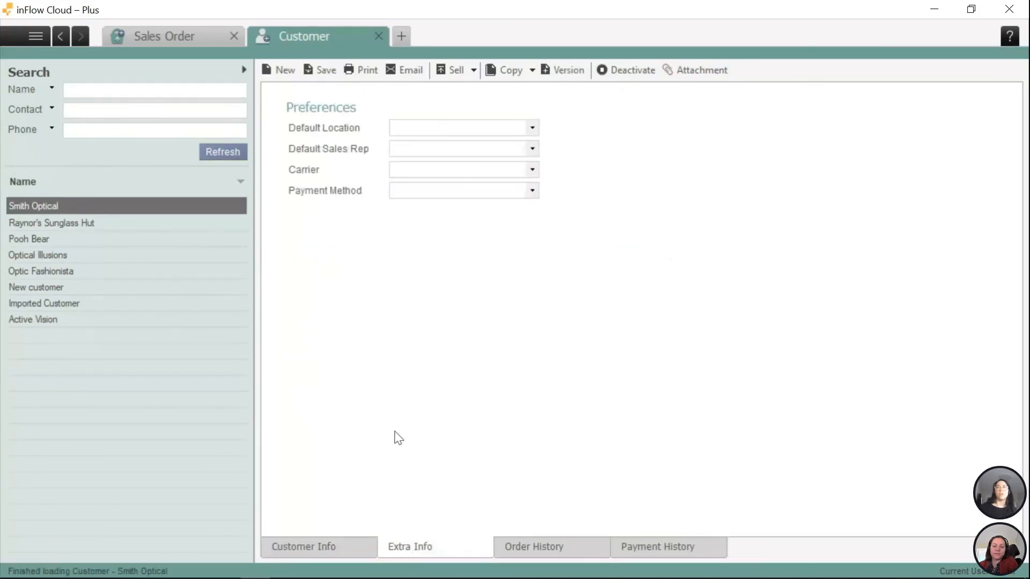
click(533, 130)
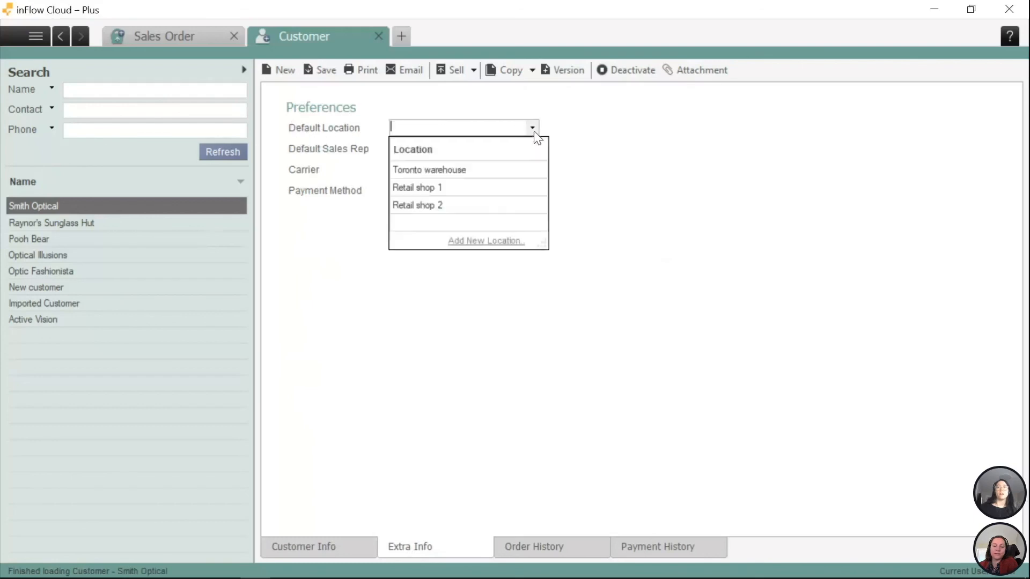
click(433, 169)
key(Tab)
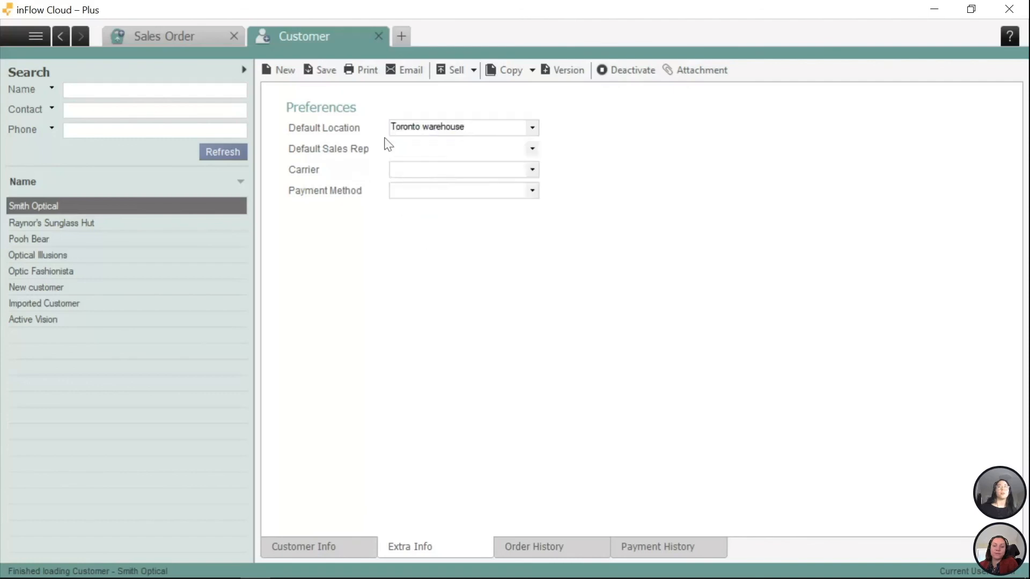
click(310, 72)
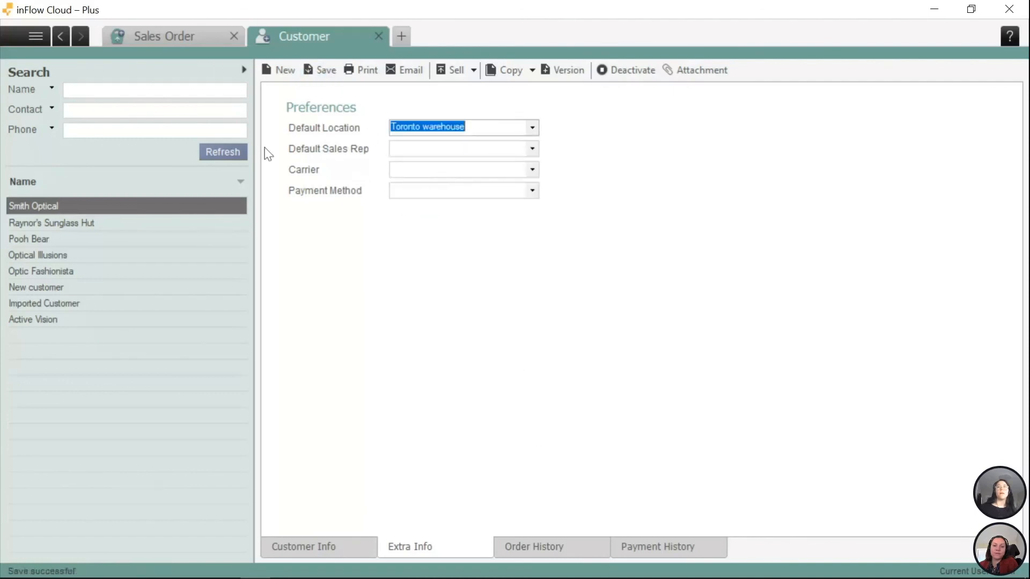
Step: Close the old sales order and start a new one for customer Smith Optical
click(234, 36)
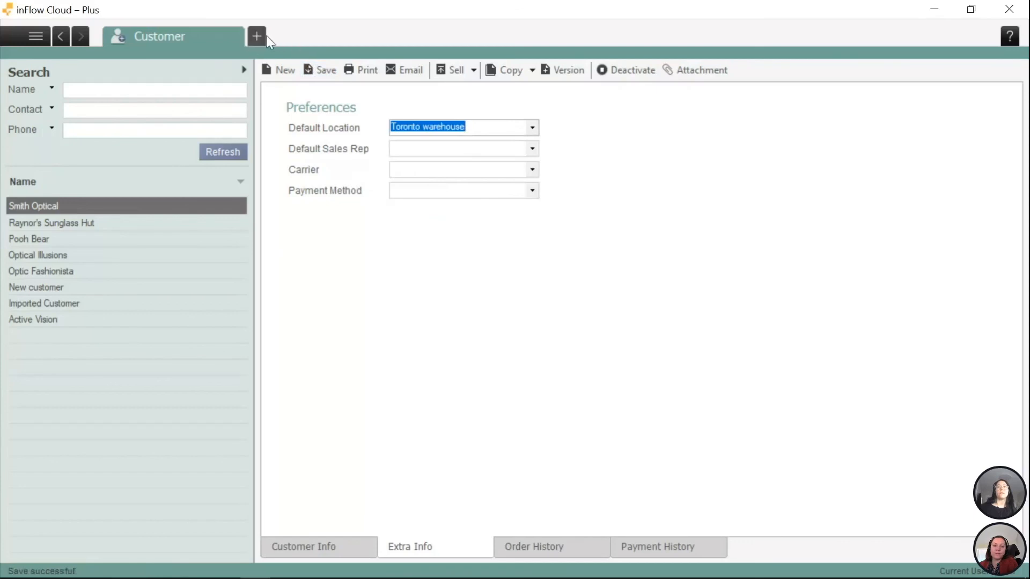
click(264, 38)
click(548, 295)
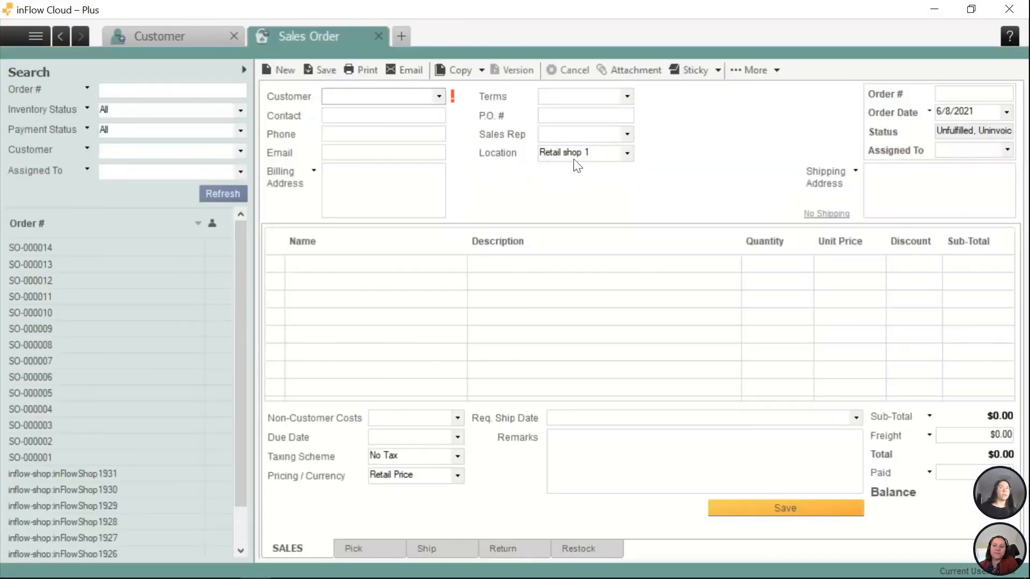
click(439, 97)
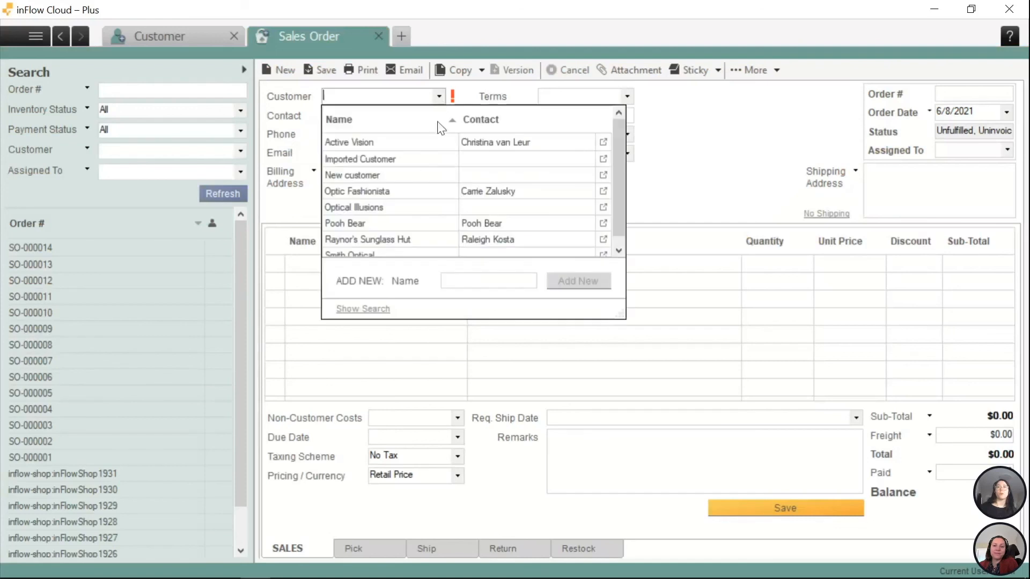
scroll(370, 220, down, 1)
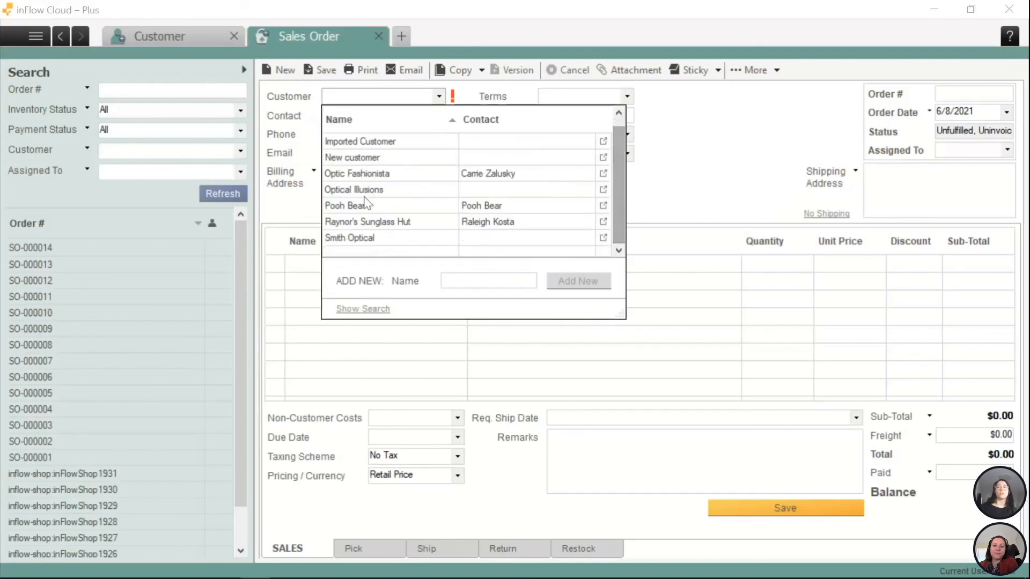
click(400, 238)
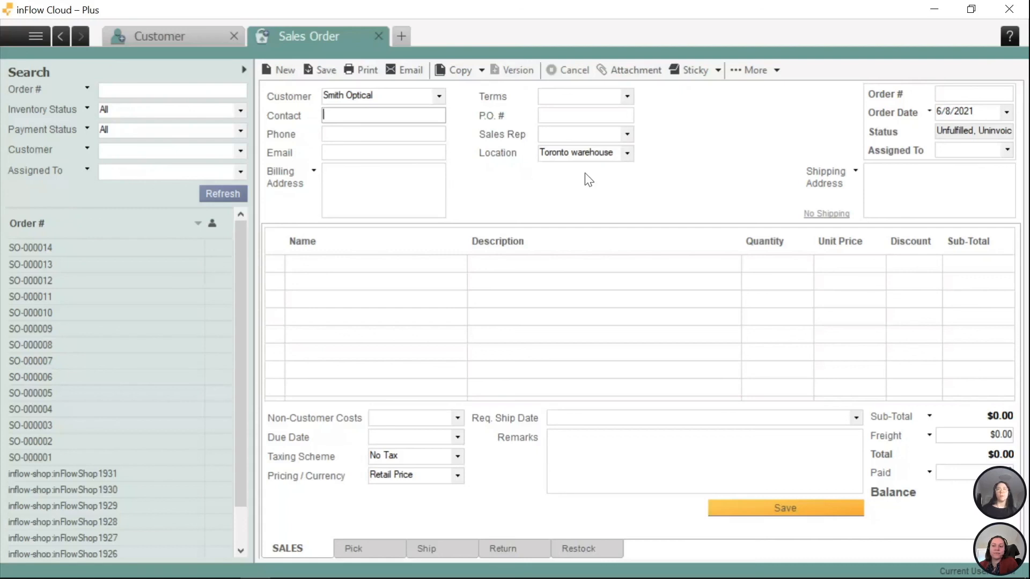
Step: Change the customer on the sales order to Imported Customer
click(438, 97)
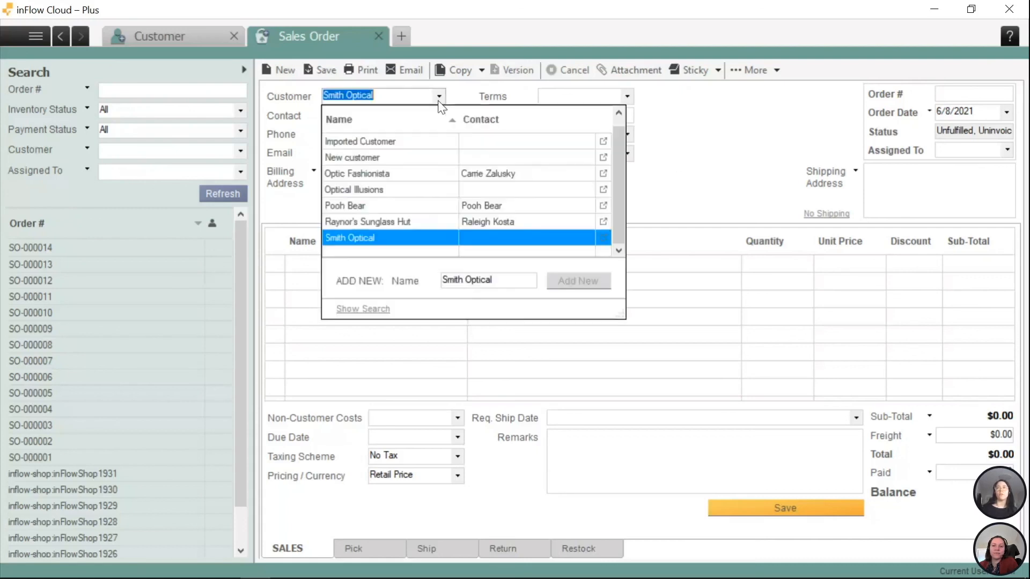
scroll(427, 190, up, 1)
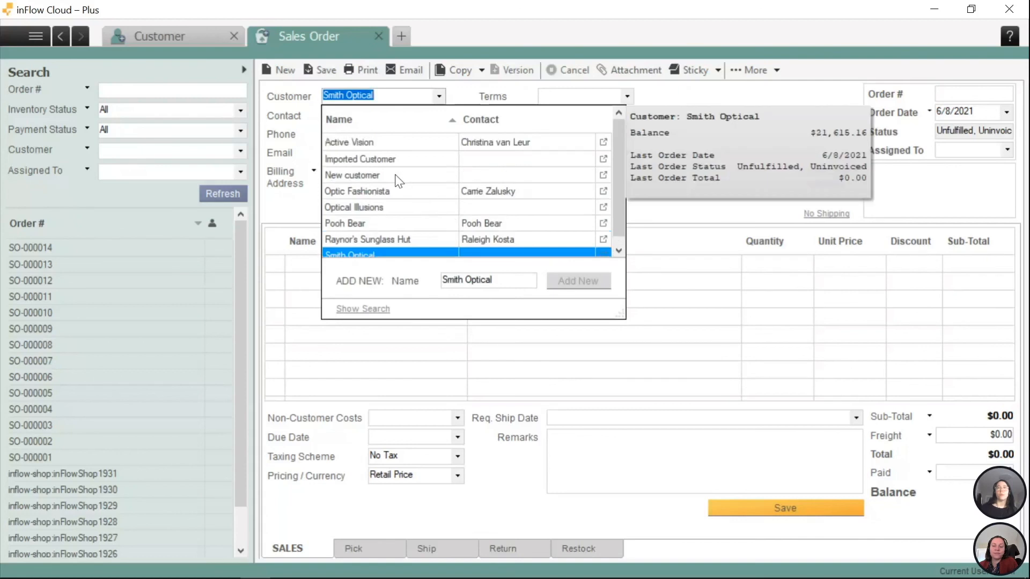
click(359, 162)
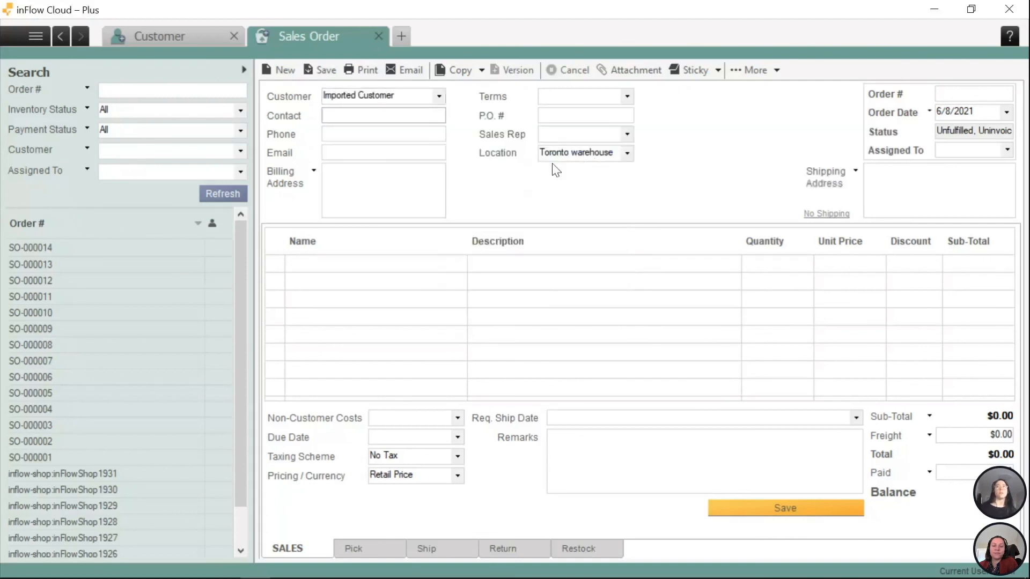
Step: Add the product Banshee as the first line item of the sales order
click(338, 268)
text(bansh)
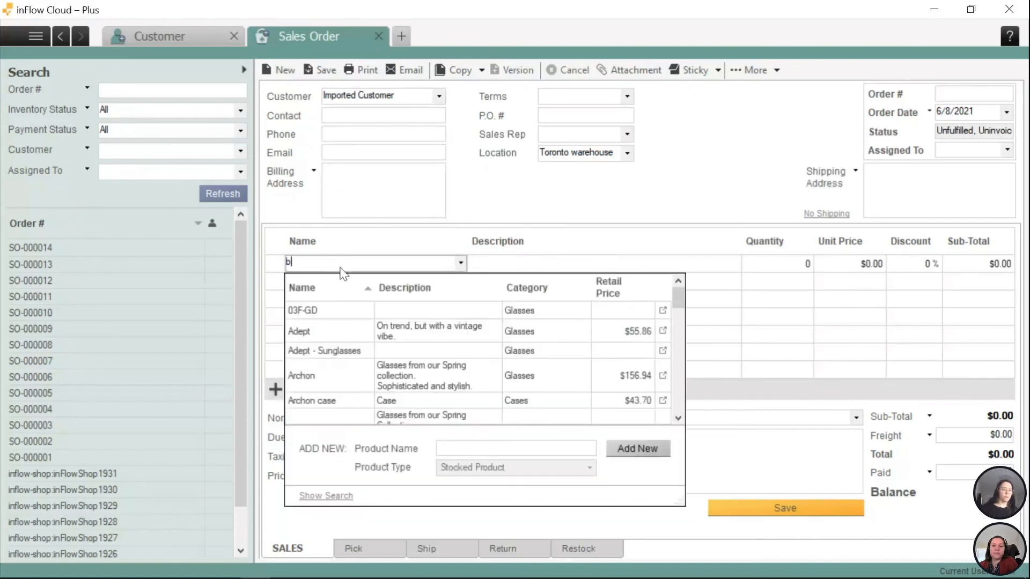
mouse_move(394, 304)
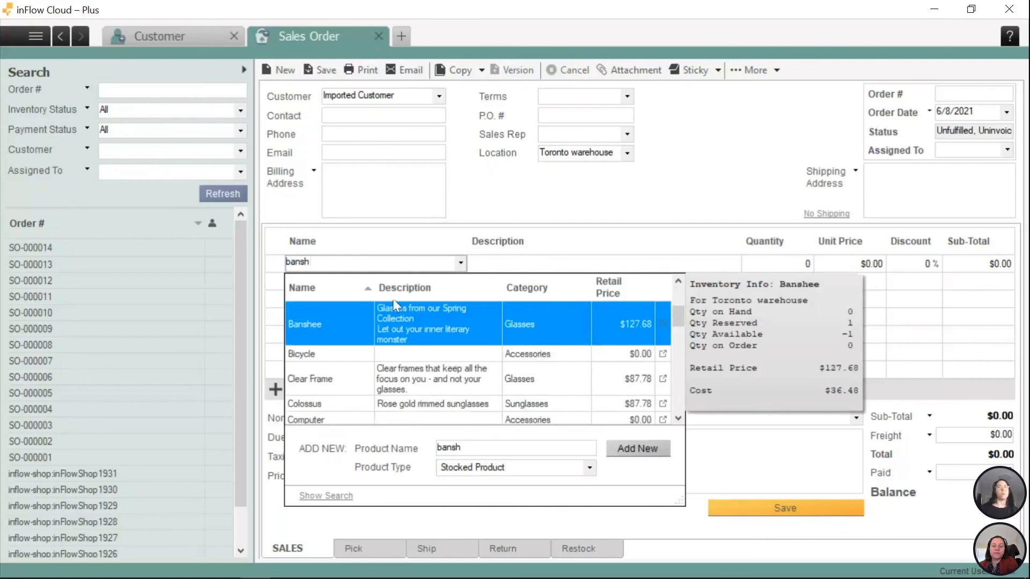
click(324, 322)
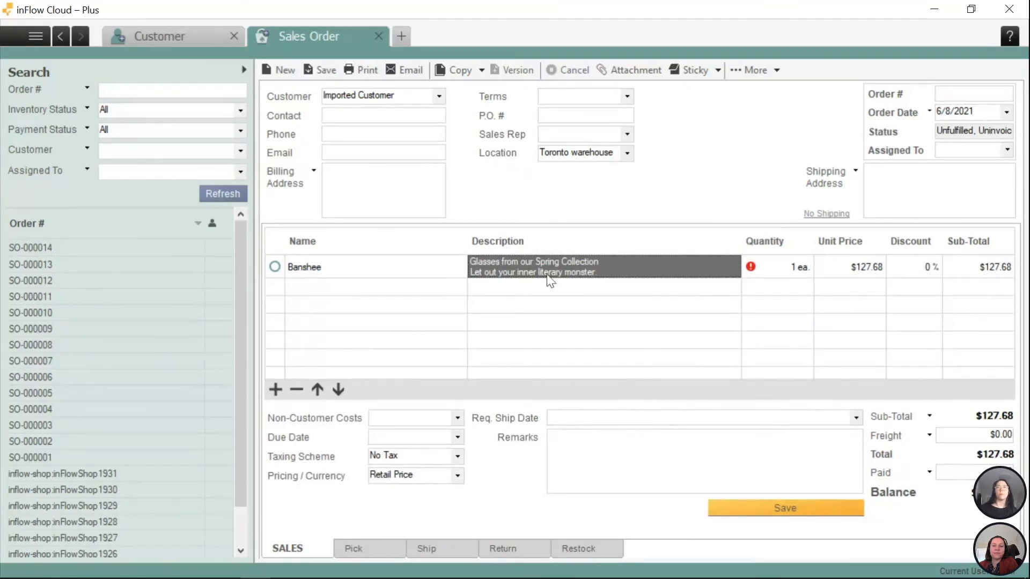
Step: Open the Banshee product record to check where it is stocked, and return to the sales order
click(441, 275)
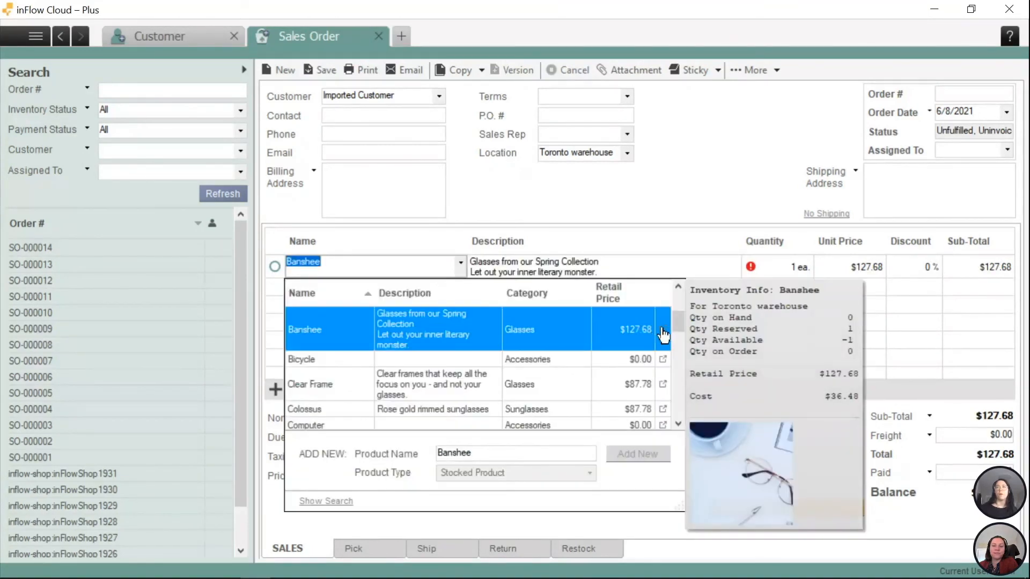
click(660, 333)
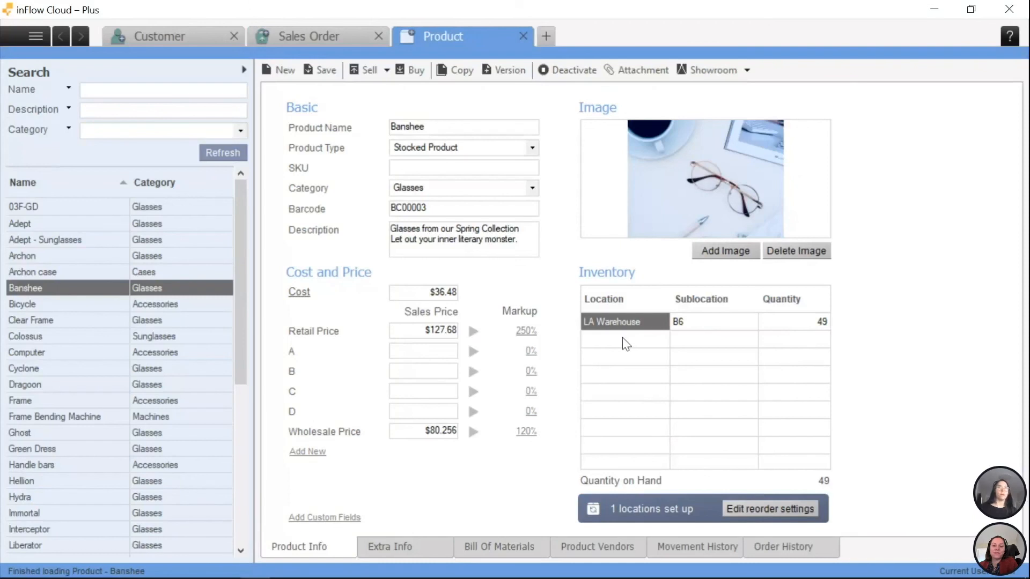
click(285, 40)
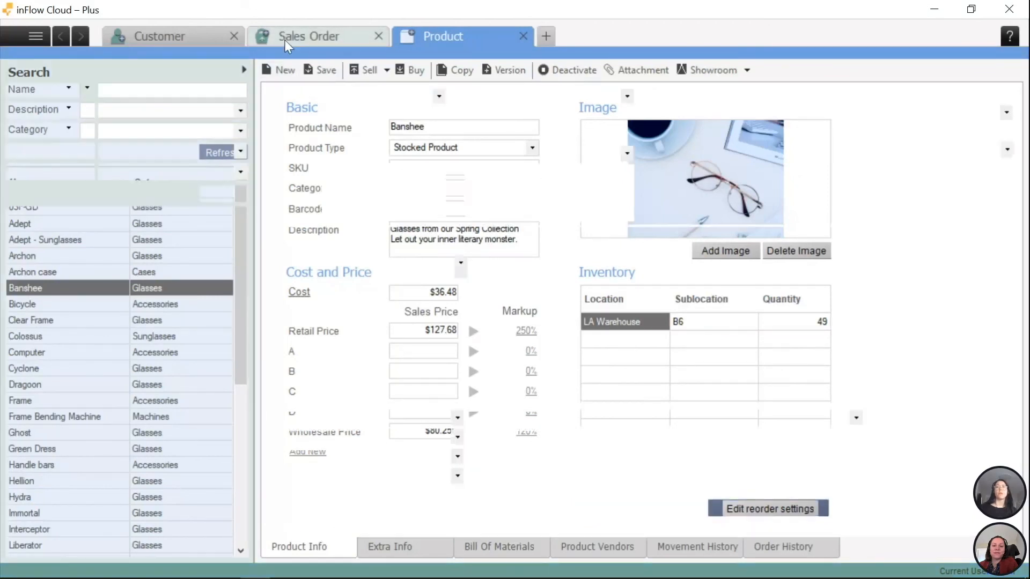
mouse_move(749, 275)
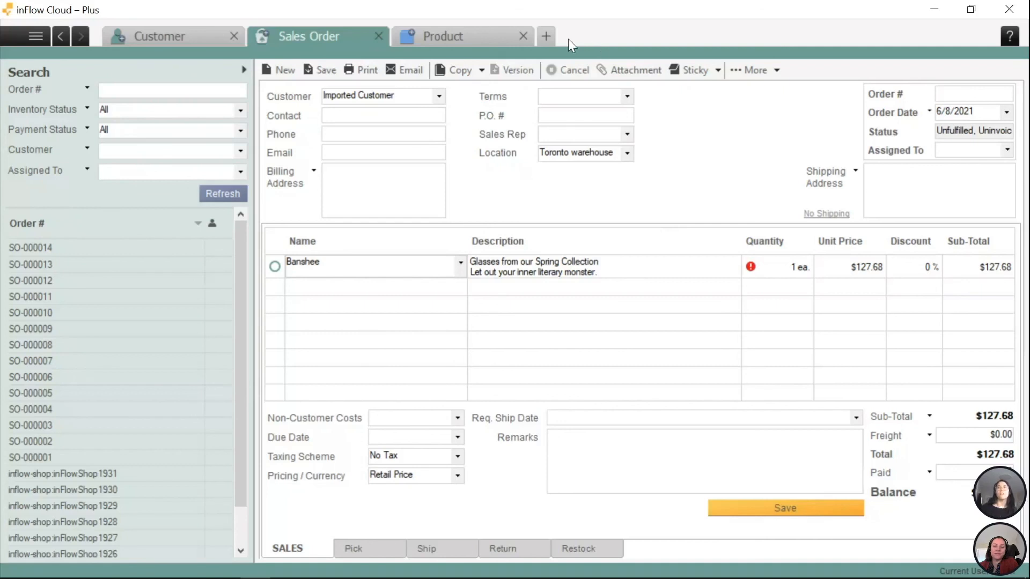
Step: Clear the location on the sales order so that it is left blank
click(619, 155)
double_click(618, 156)
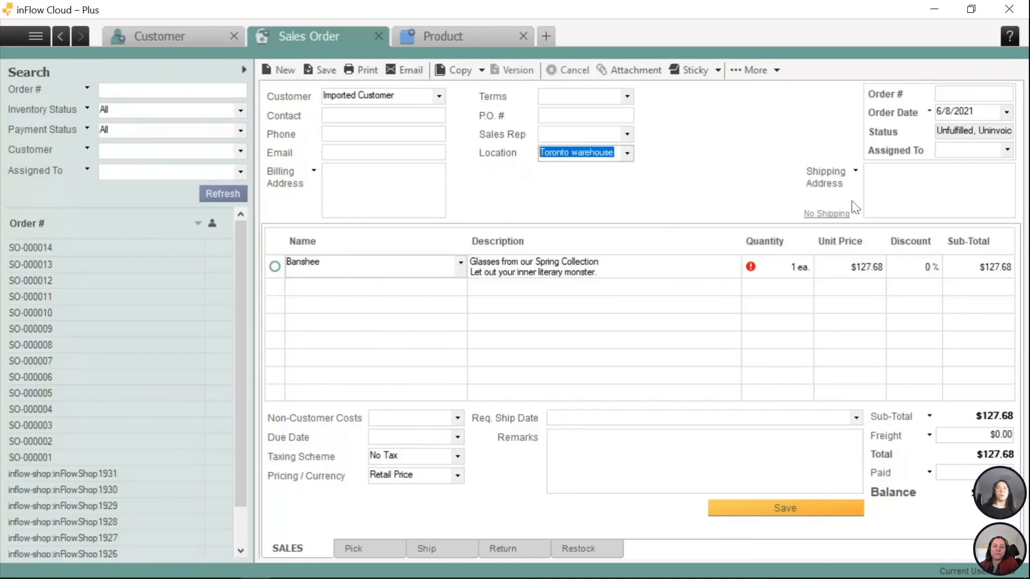
key(BackSpace)
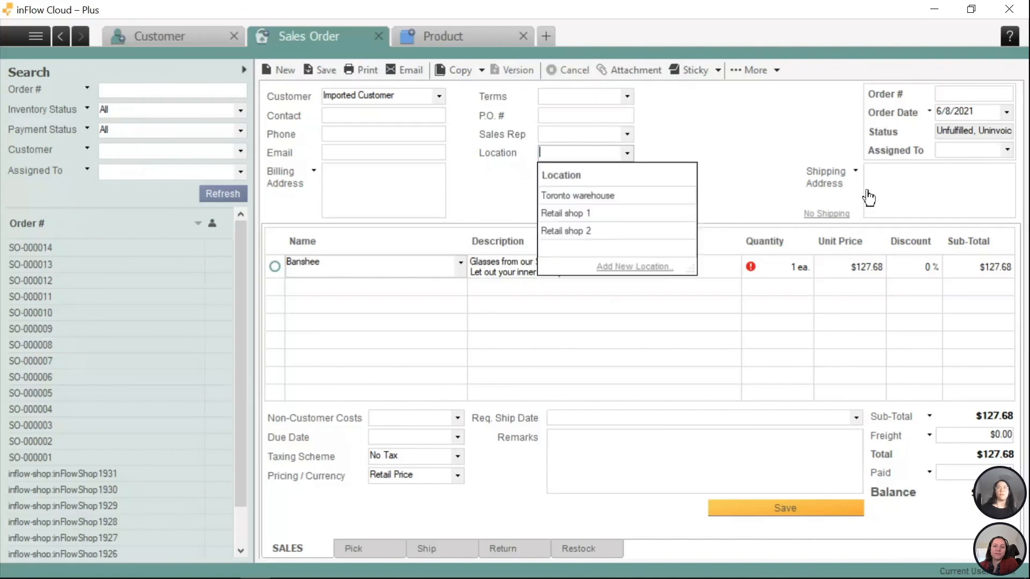
click(711, 107)
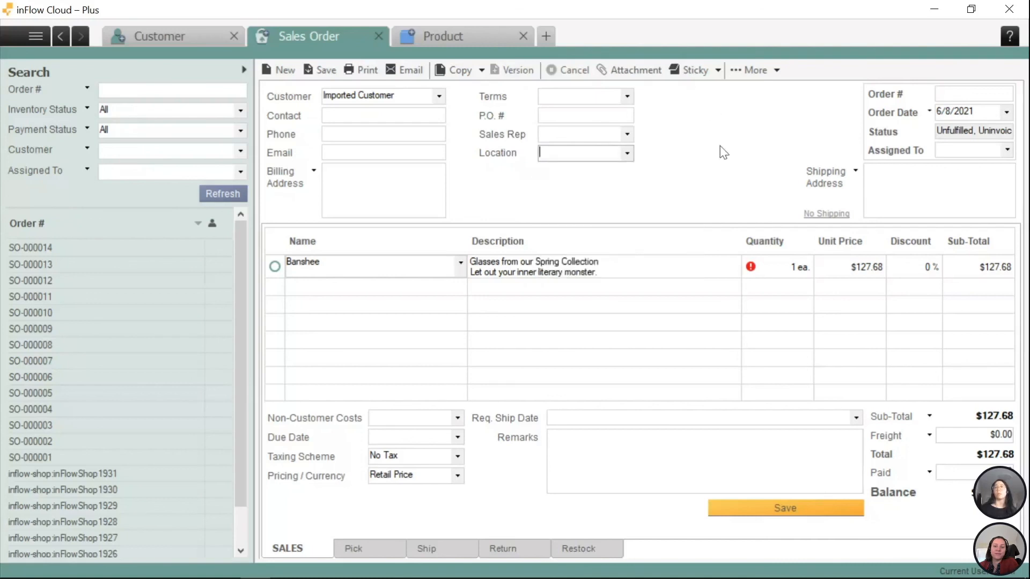
Step: Save the sales order and auto-fill its pick list for the Banshee item
click(321, 71)
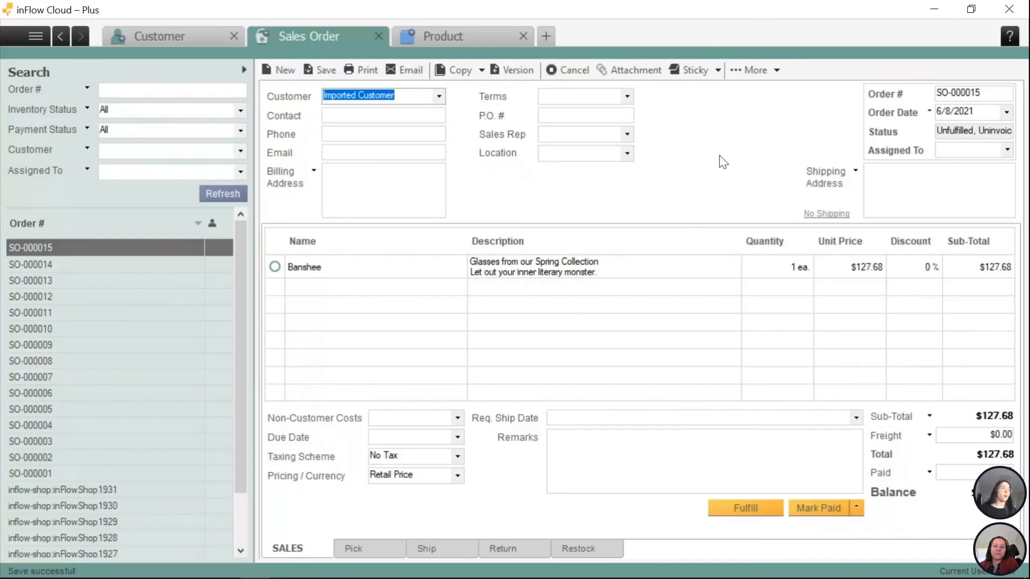
click(387, 548)
click(309, 528)
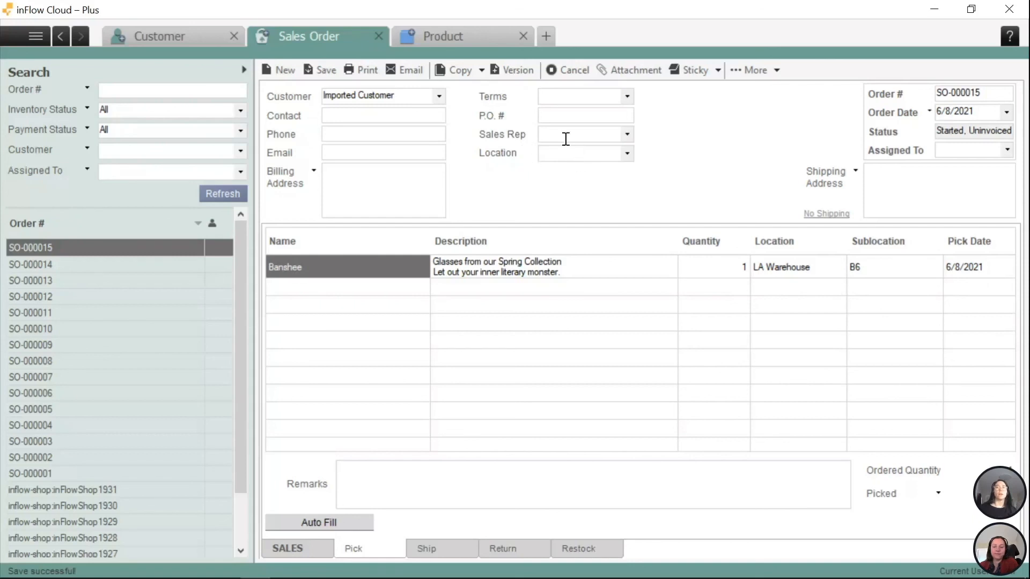
Step: Return to the order's sales view, switch to the inFlow web app in the browser, and open the picking options in the company settings
click(324, 549)
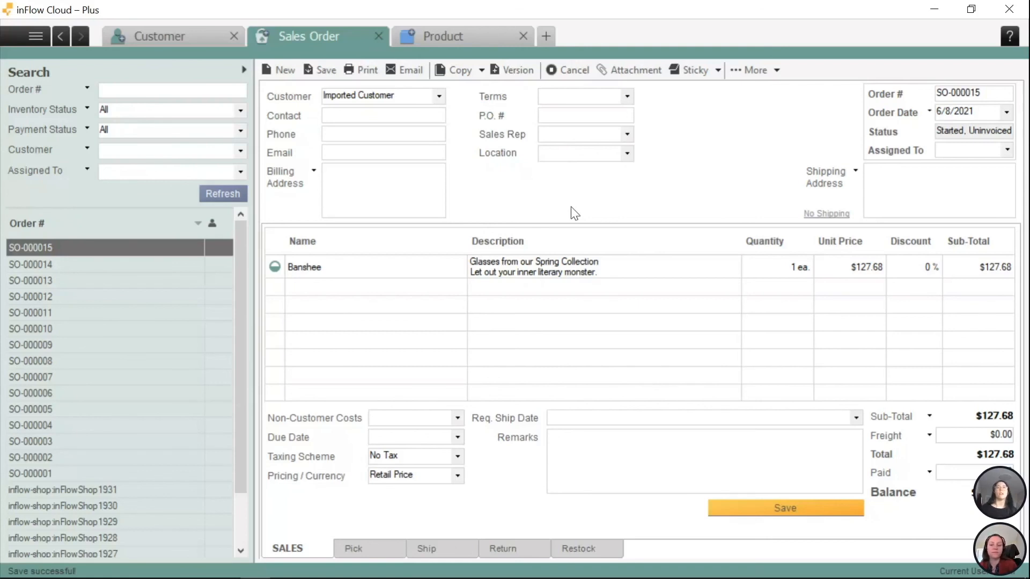
click(40, 43)
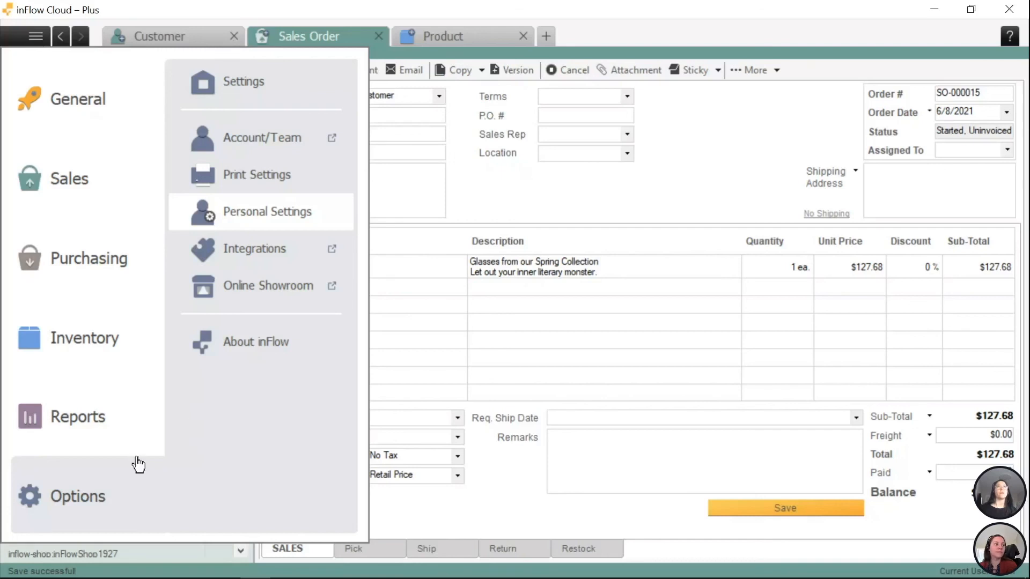
click(270, 141)
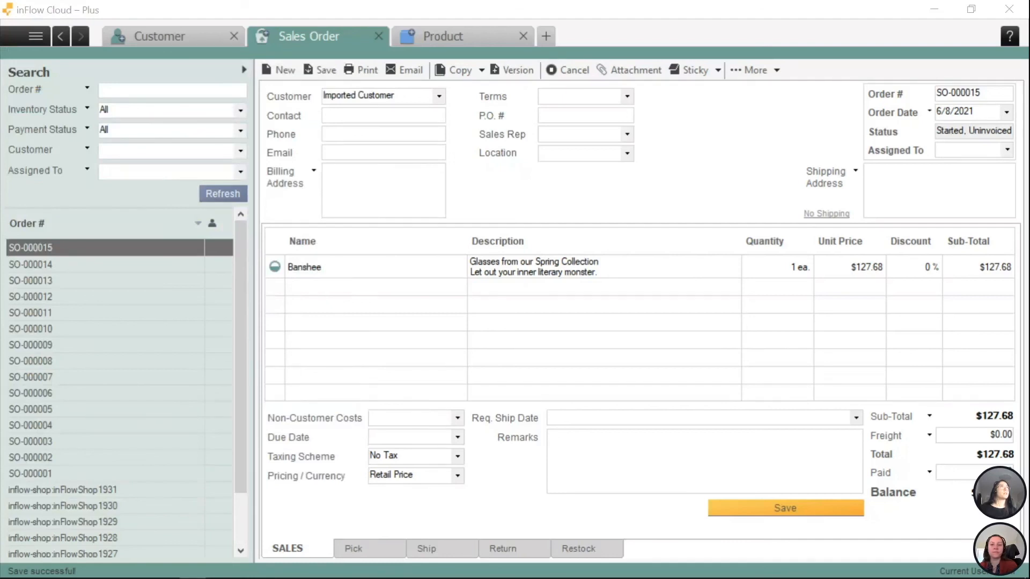
click(935, 10)
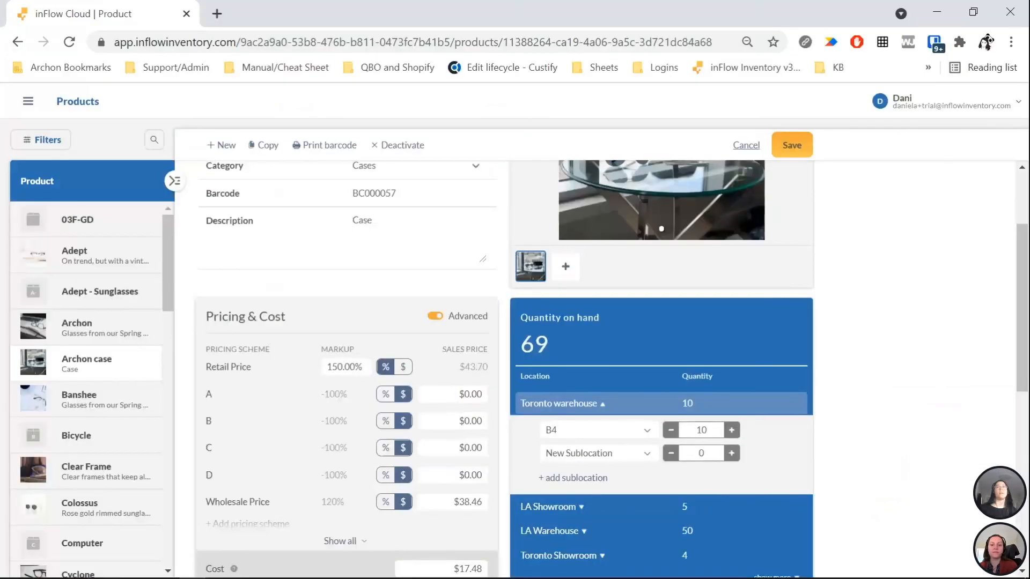
click(931, 107)
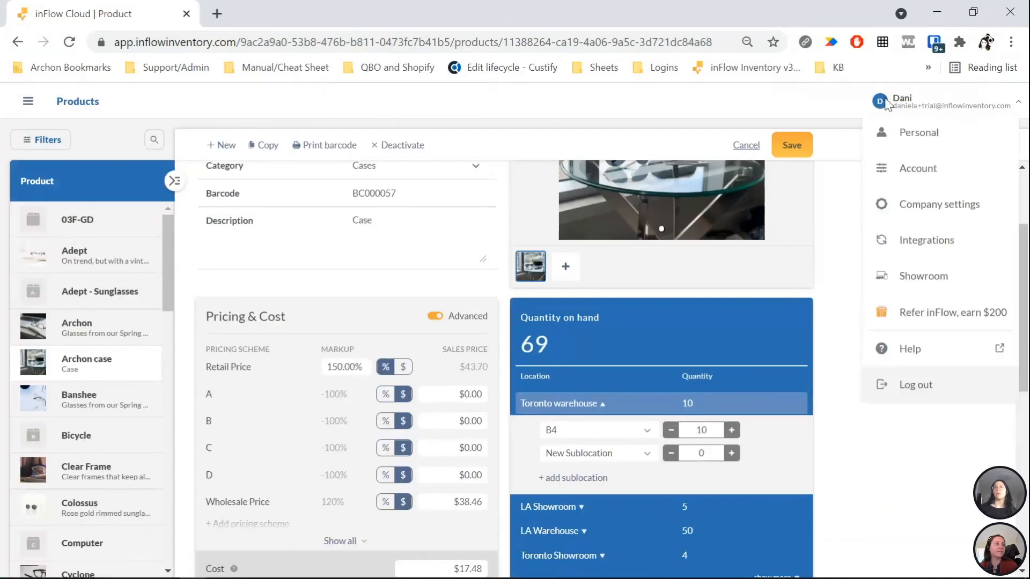
click(935, 211)
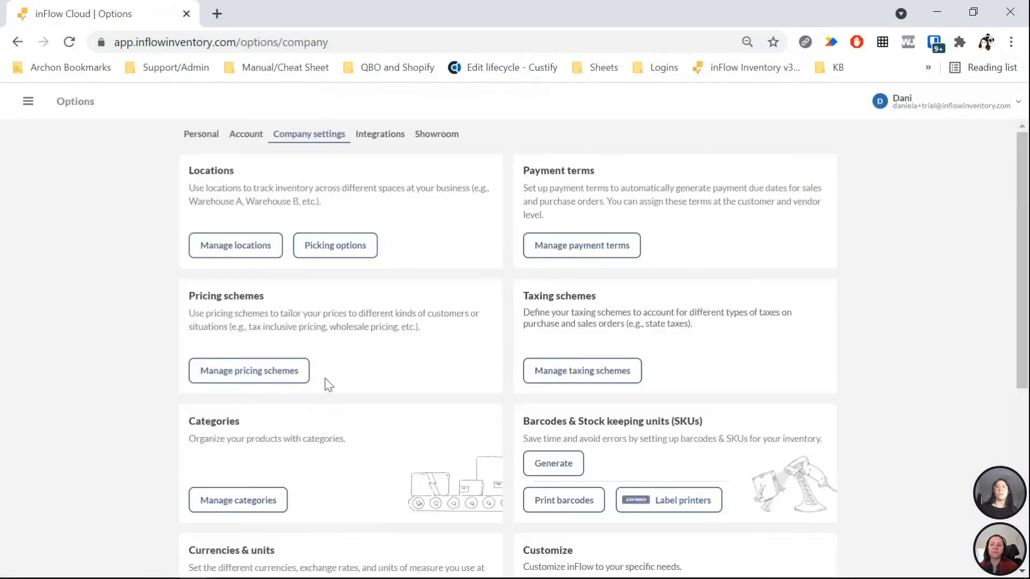
click(371, 251)
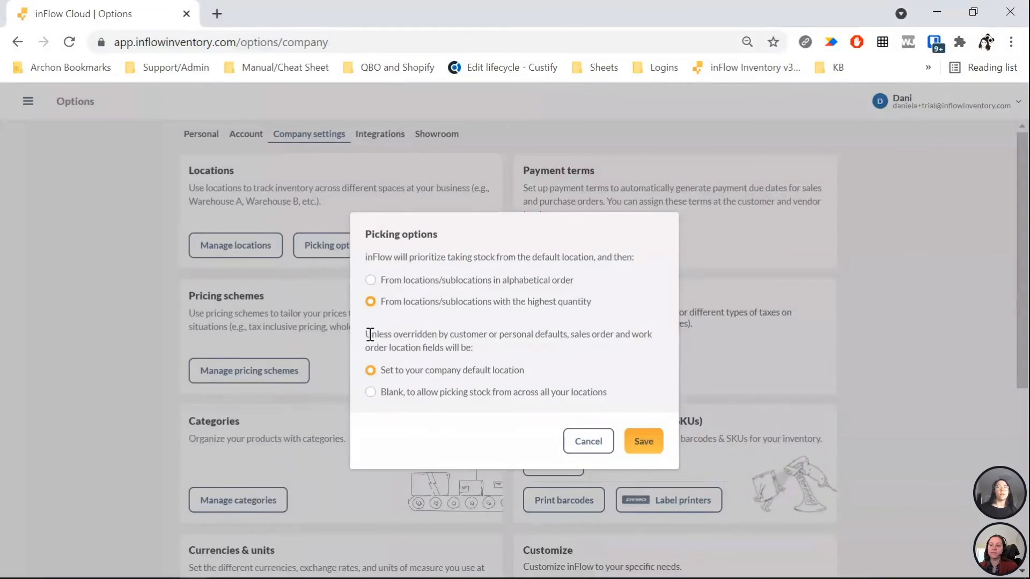
Step: Set sales order and work order location fields to be blank, allowing picking across all locations, and save the picking options
drag(366, 334, 498, 350)
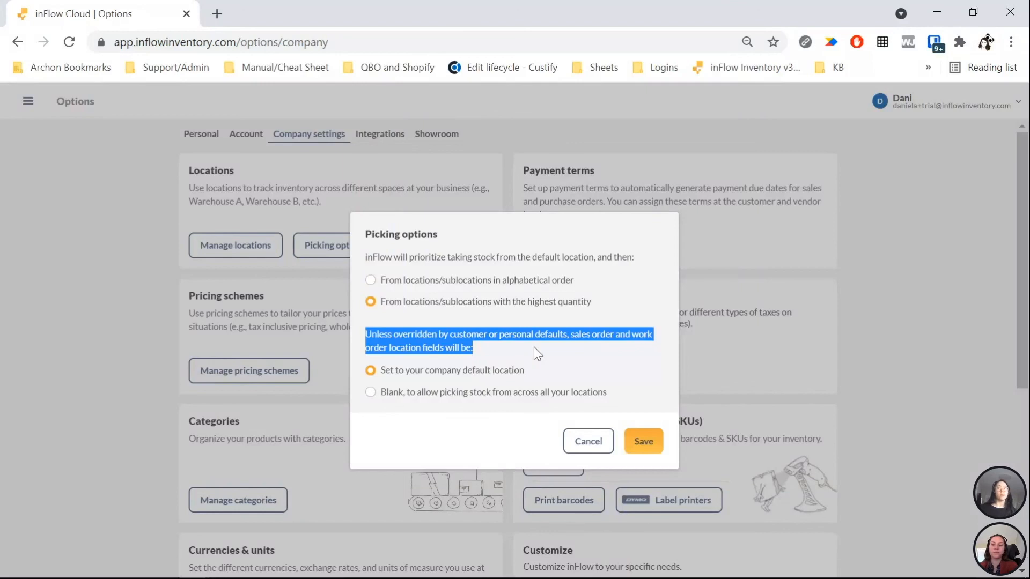
click(465, 393)
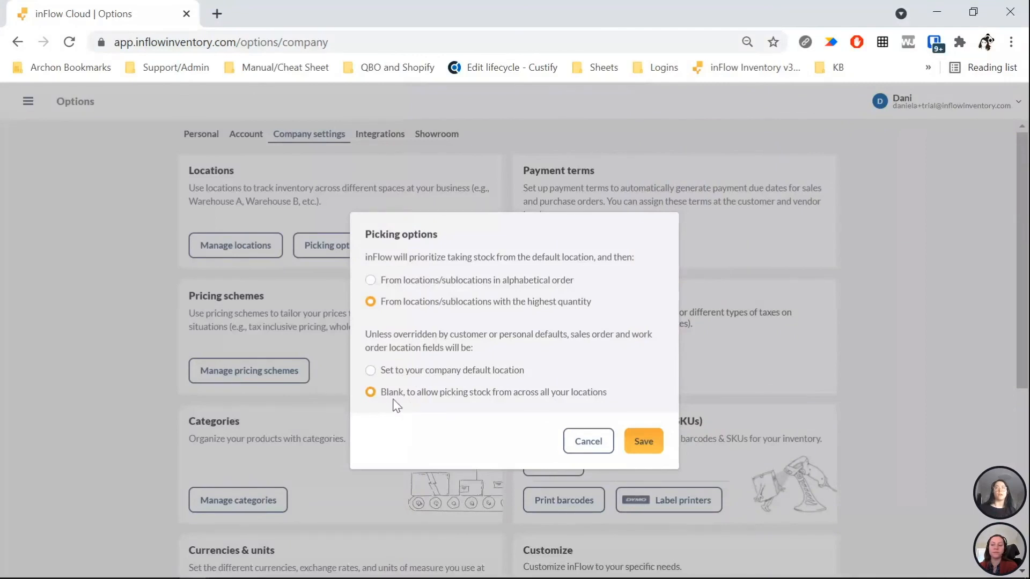
click(656, 449)
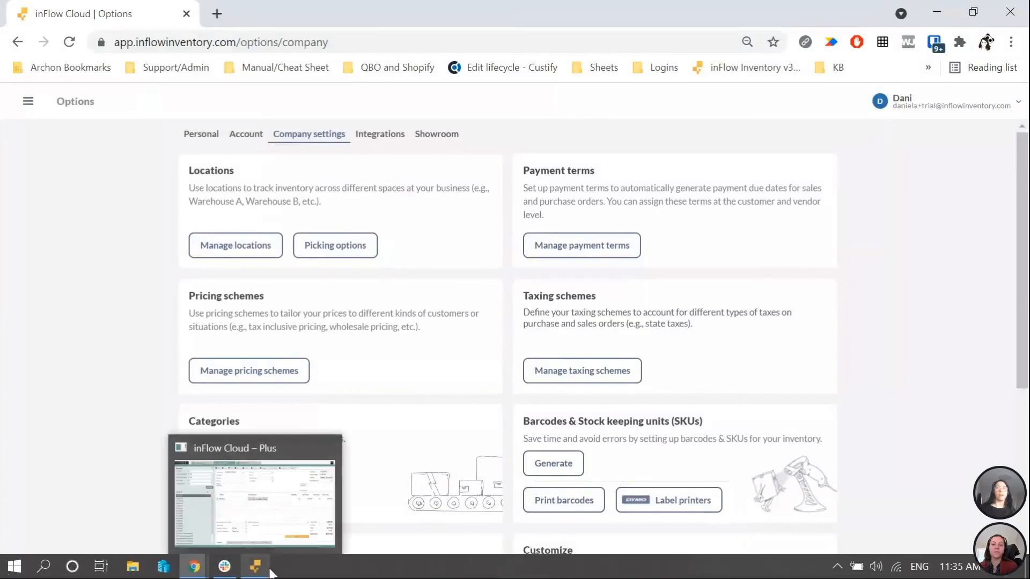
Step: Switch back to the inFlow desktop app, close the open sales order, and start a new one
click(258, 568)
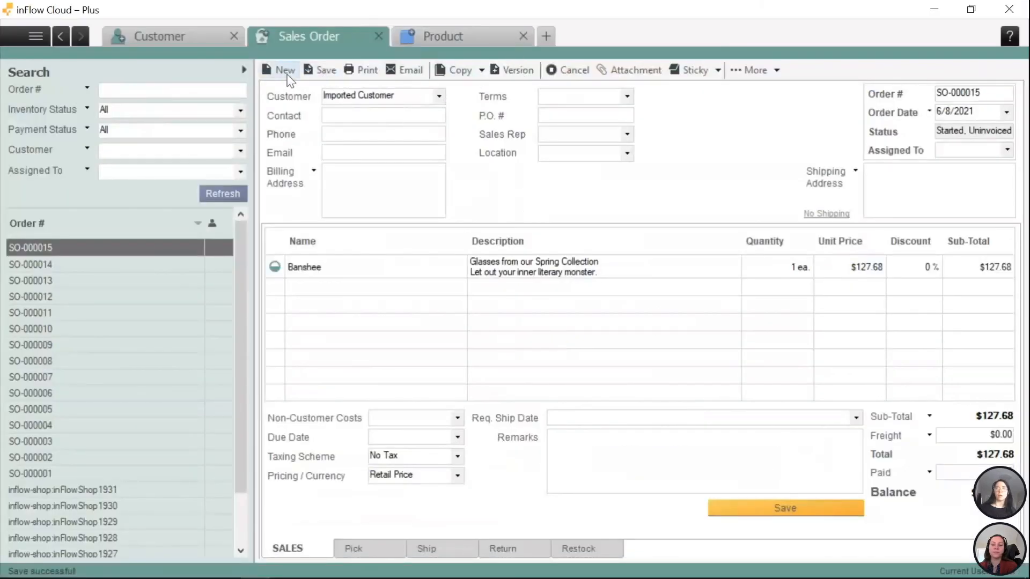
click(380, 35)
click(512, 324)
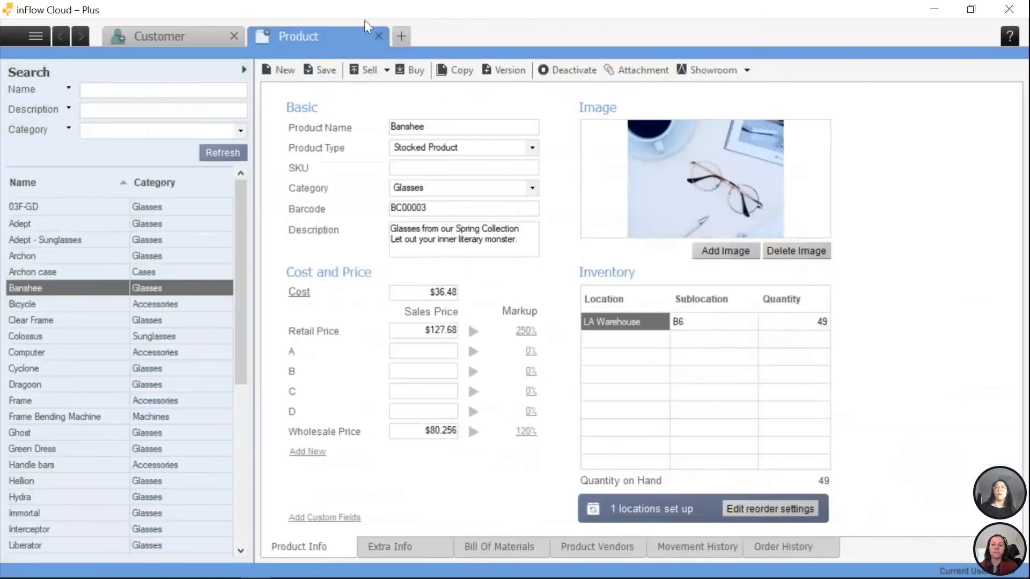
click(402, 35)
click(539, 293)
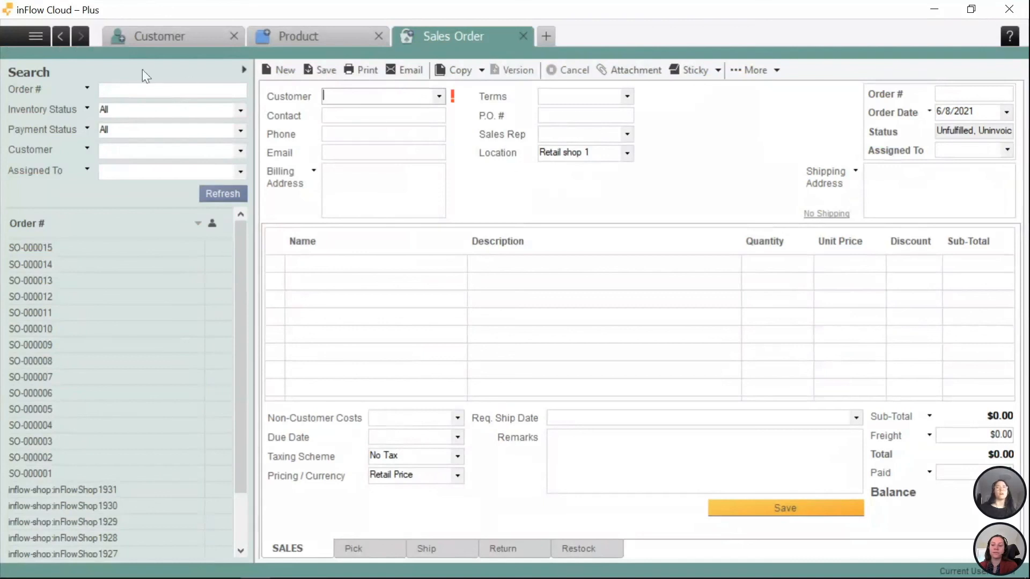
Step: Clear the default location in the user-specific personal settings, and save and close both settings windows
click(36, 36)
click(287, 94)
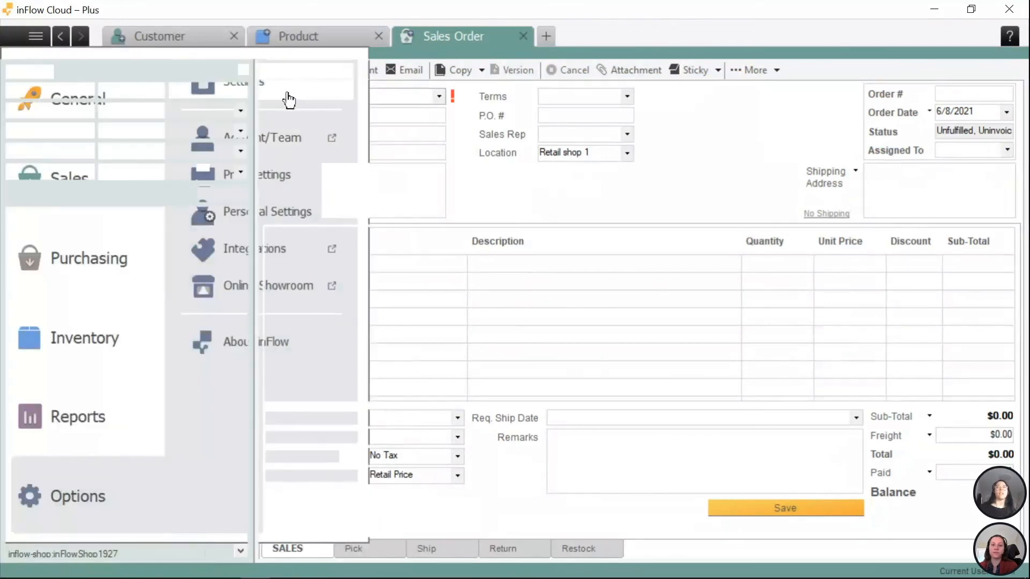
drag(742, 225, 733, 460)
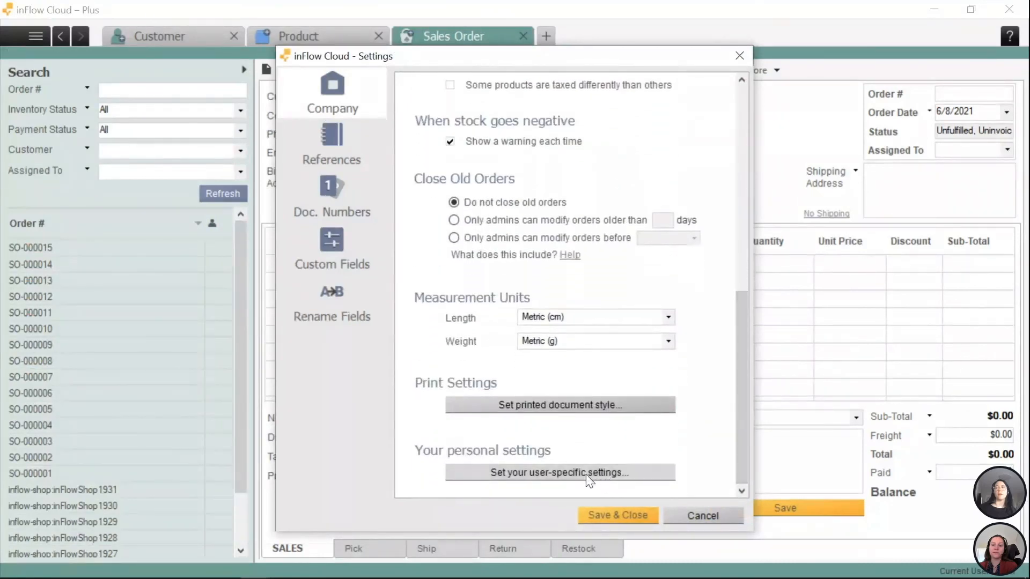
click(560, 472)
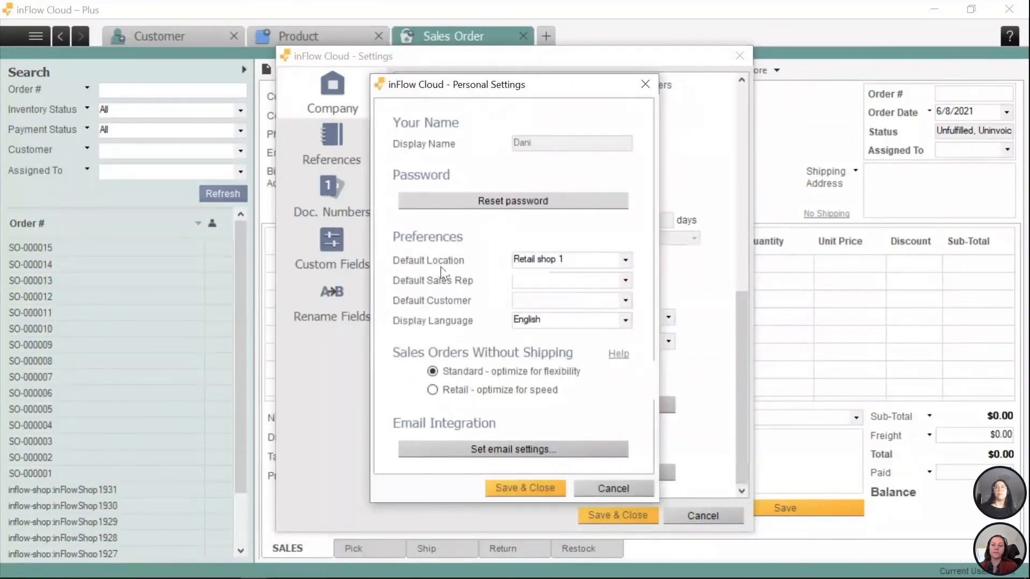
click(556, 259)
key(BackSpace)
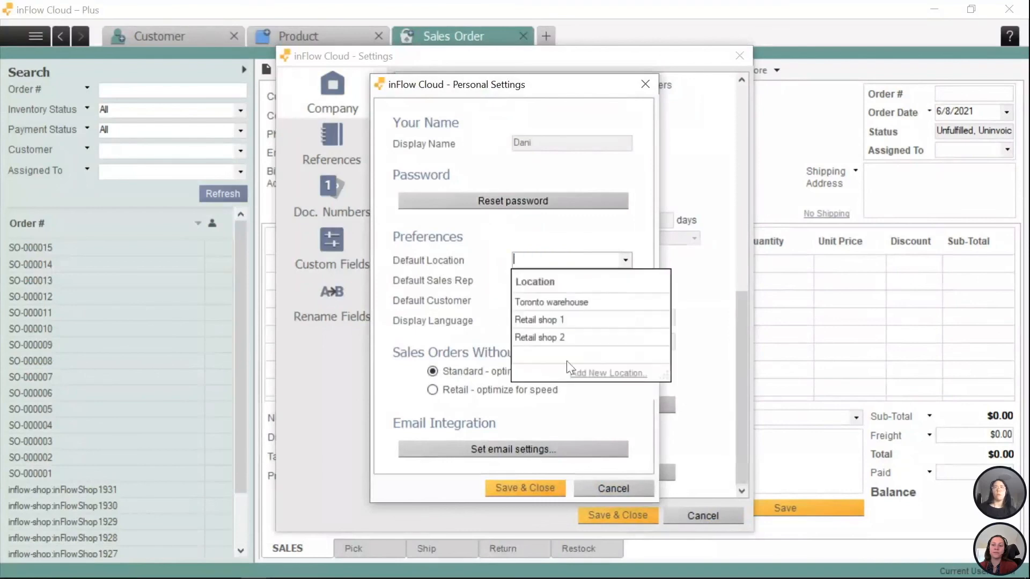
click(511, 493)
click(511, 492)
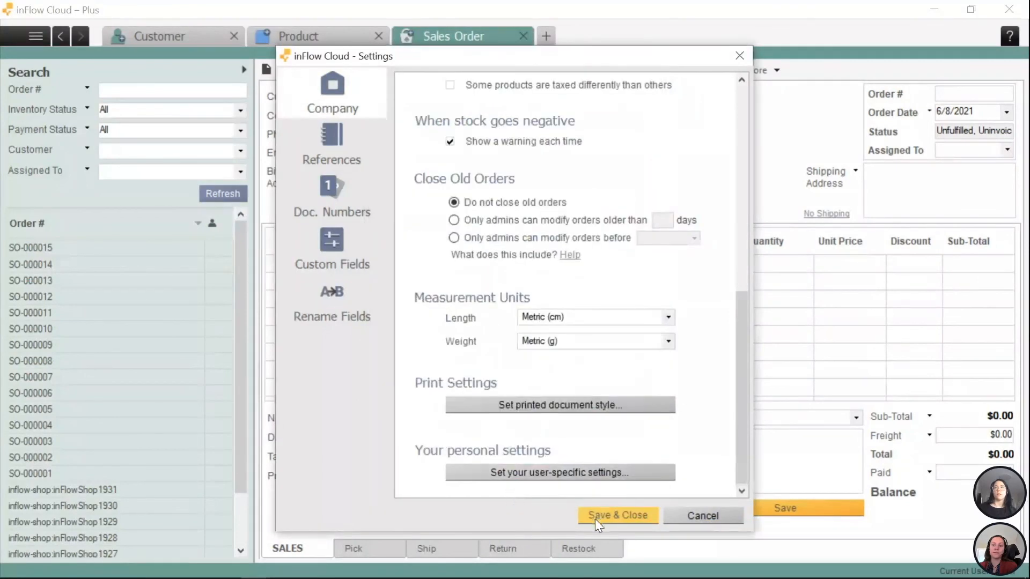
click(594, 519)
Step: Replace the open sales order with a fresh one and choose Smith Optical as its customer
click(523, 36)
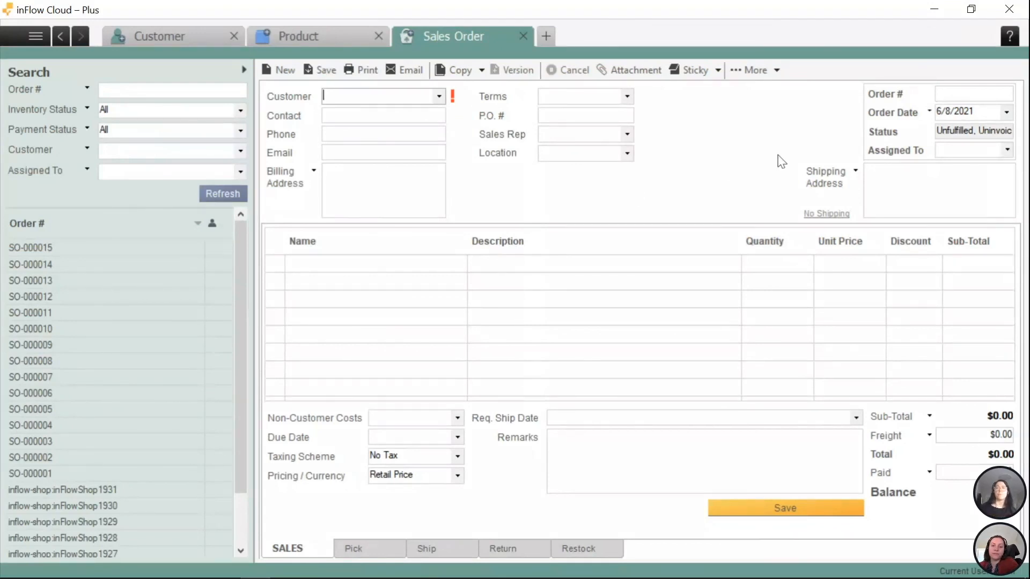
click(439, 97)
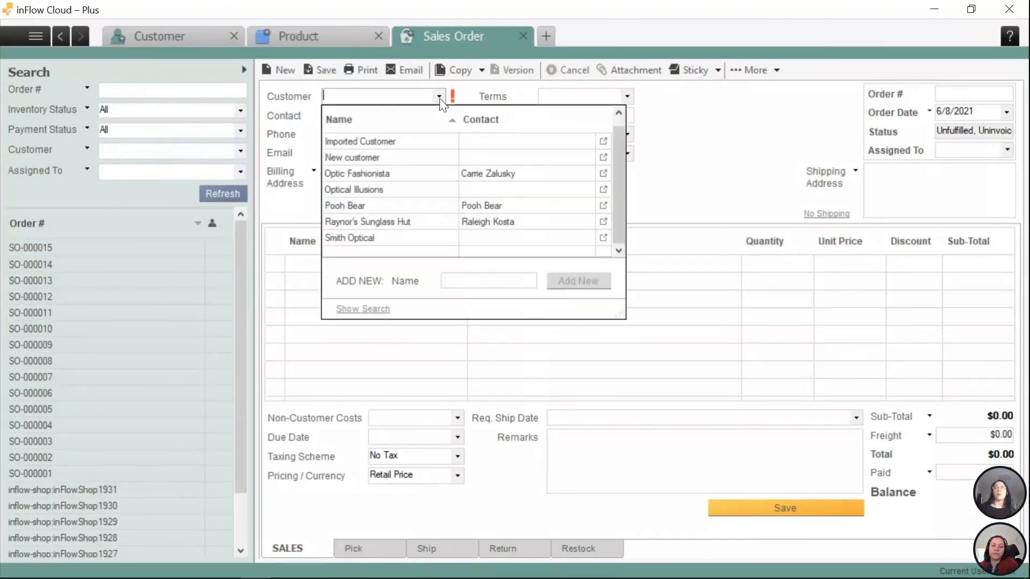
click(379, 239)
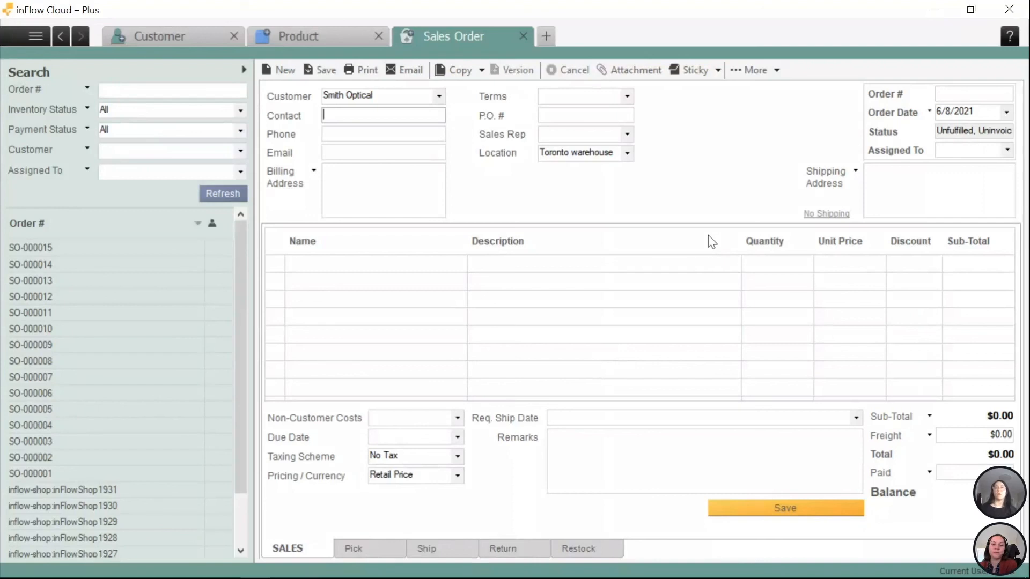
Step: Add the product Archon as the first line item and auto-fill the order's pick list
click(361, 262)
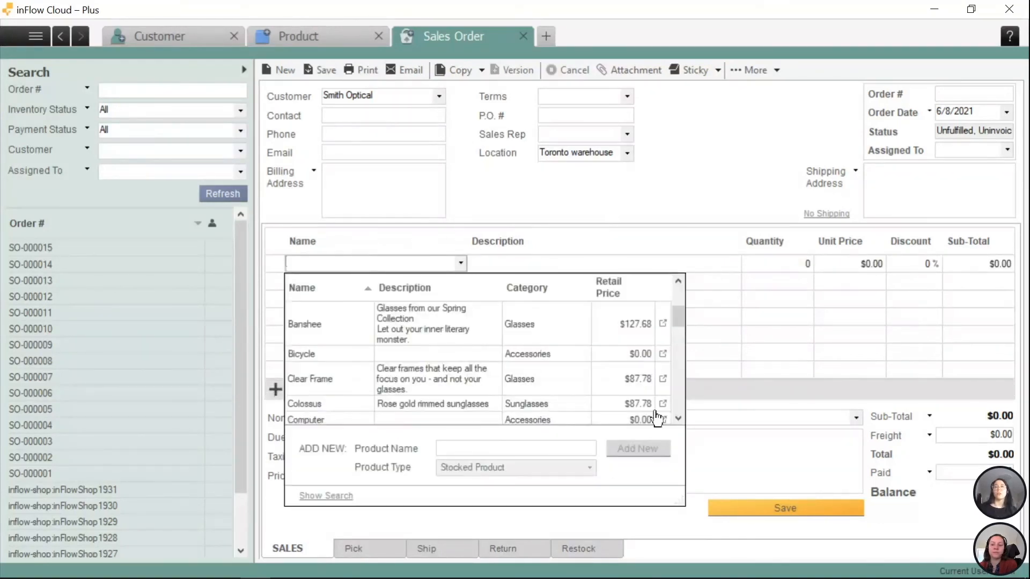
scroll(676, 332, up, 3)
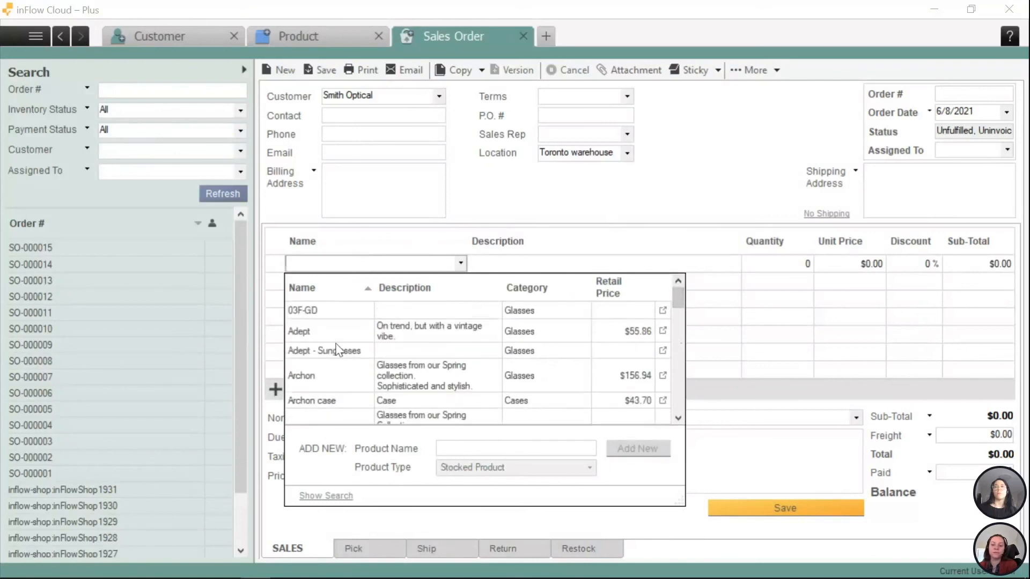
click(324, 385)
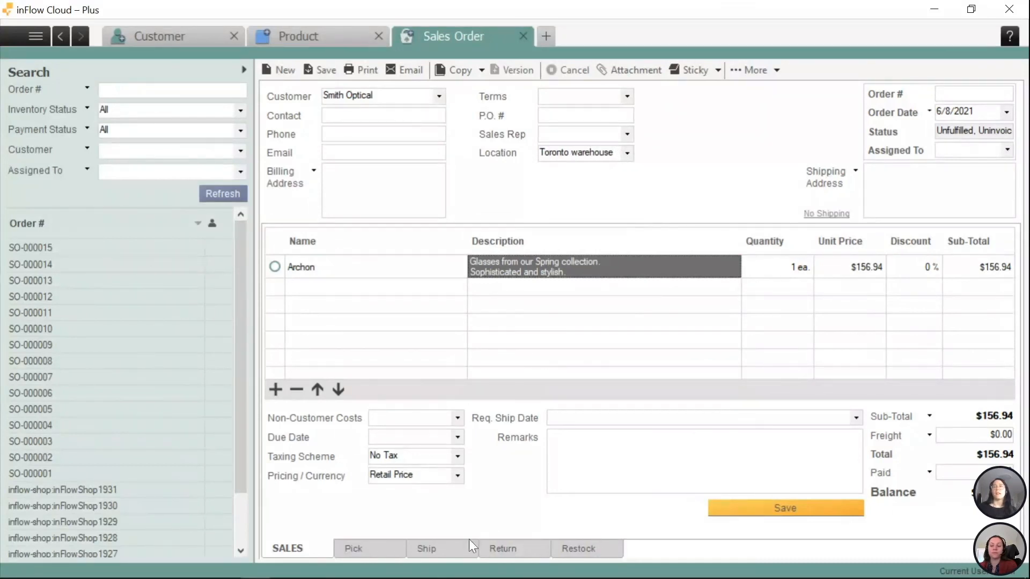
click(389, 542)
click(319, 523)
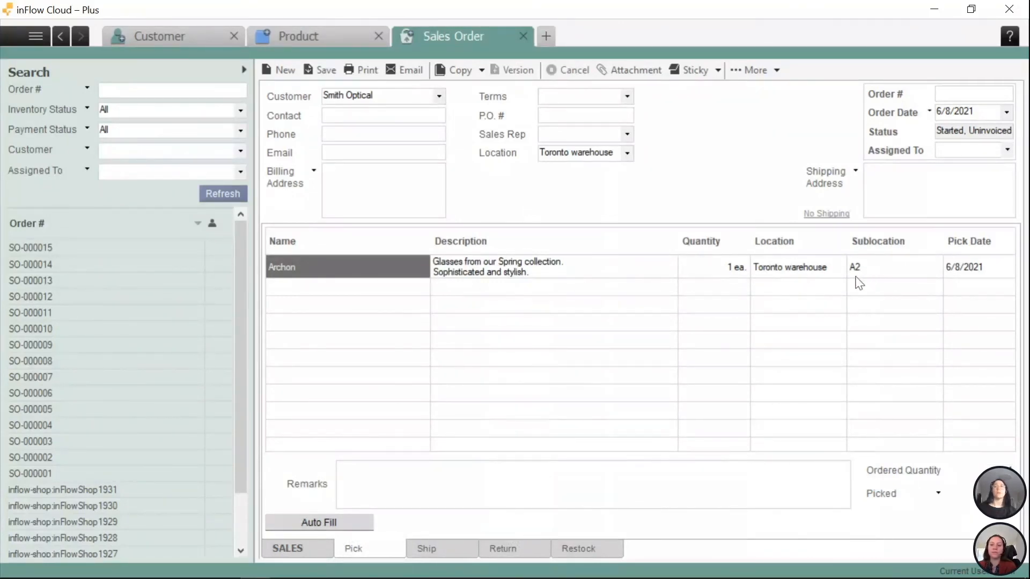
Step: Open the Archon product record to check its stock by location and sublocation, and examine the Wheel product's stock as well
click(340, 266)
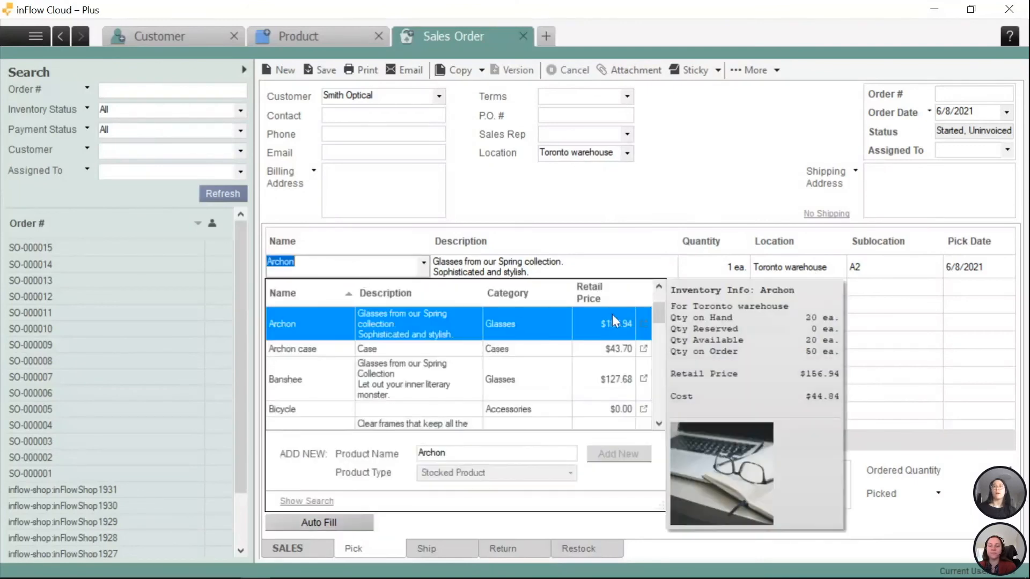
click(644, 324)
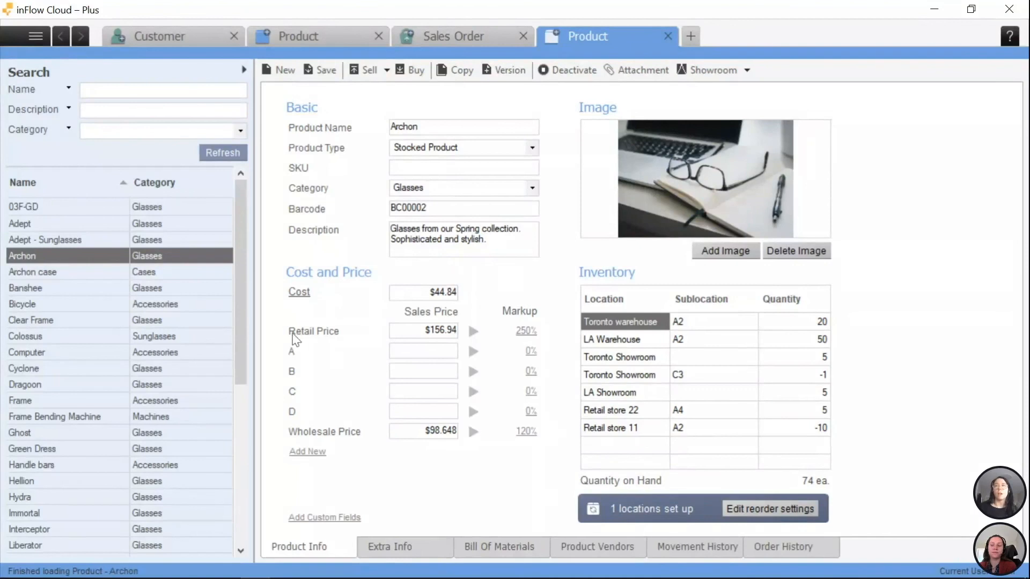
drag(244, 291, 218, 432)
click(83, 533)
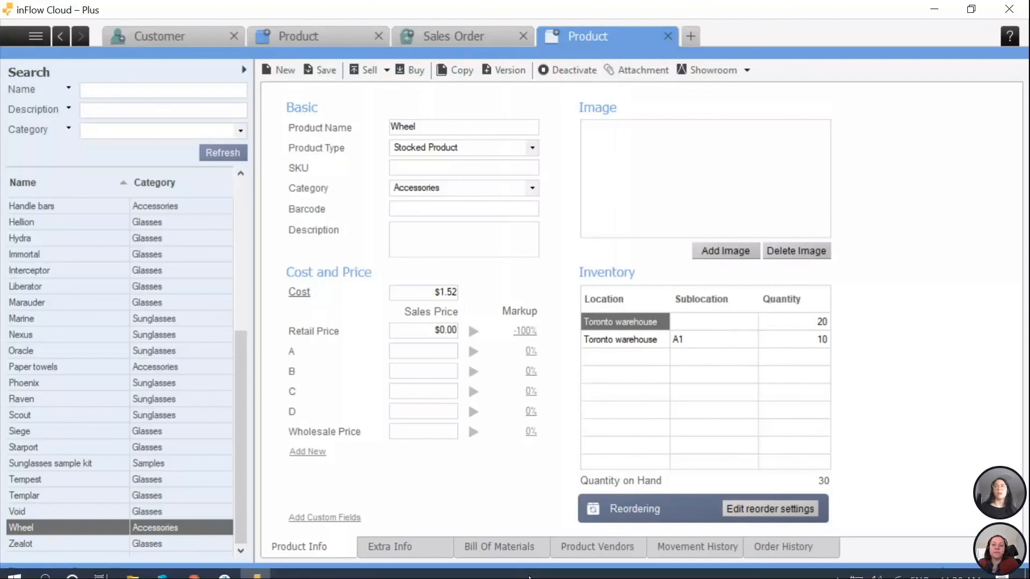
Step: Switch to the inFlow web app and reopen the picking options to review how stock is prioritized after the default location
mouse_move(198, 574)
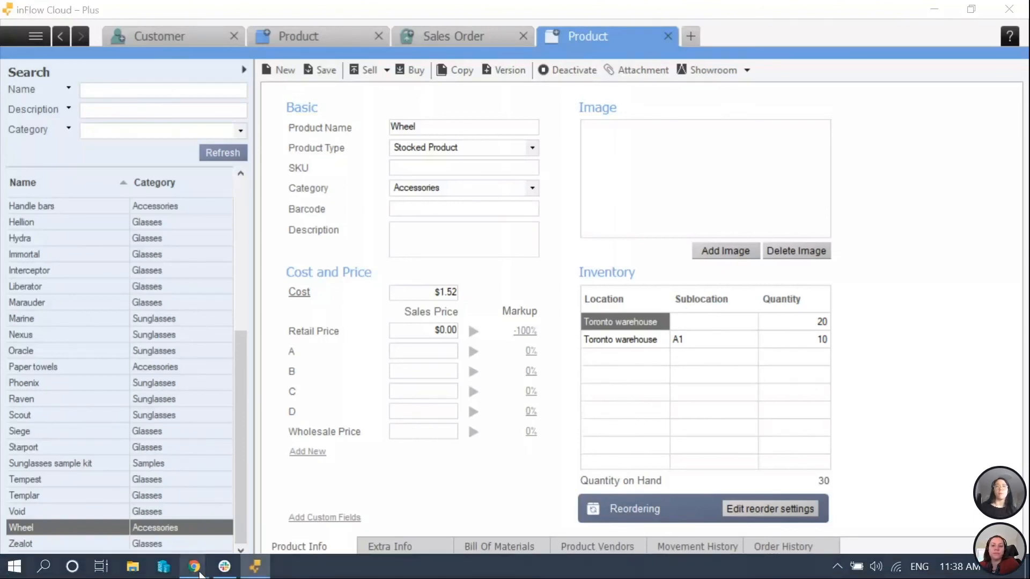
click(767, 499)
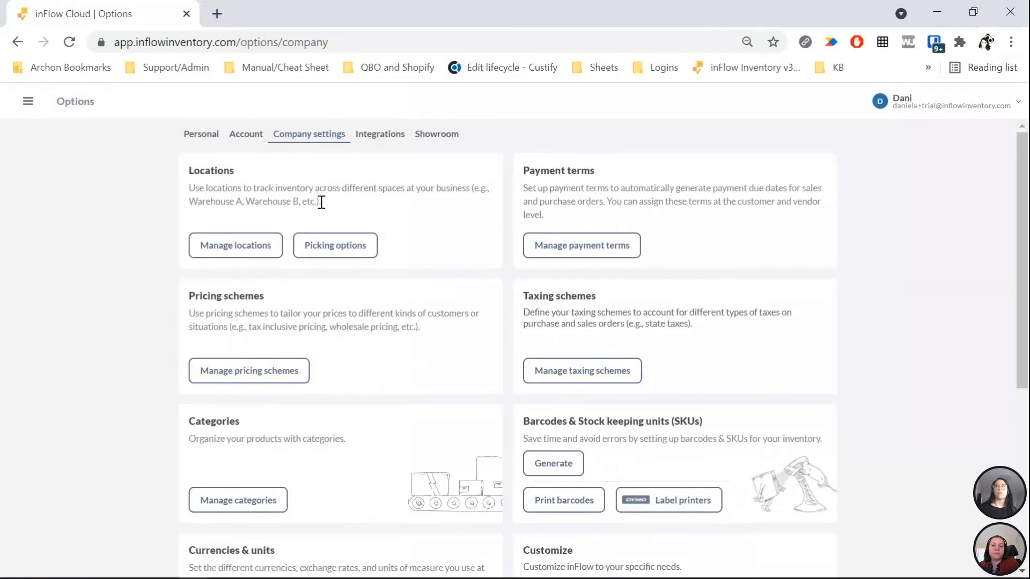
click(337, 243)
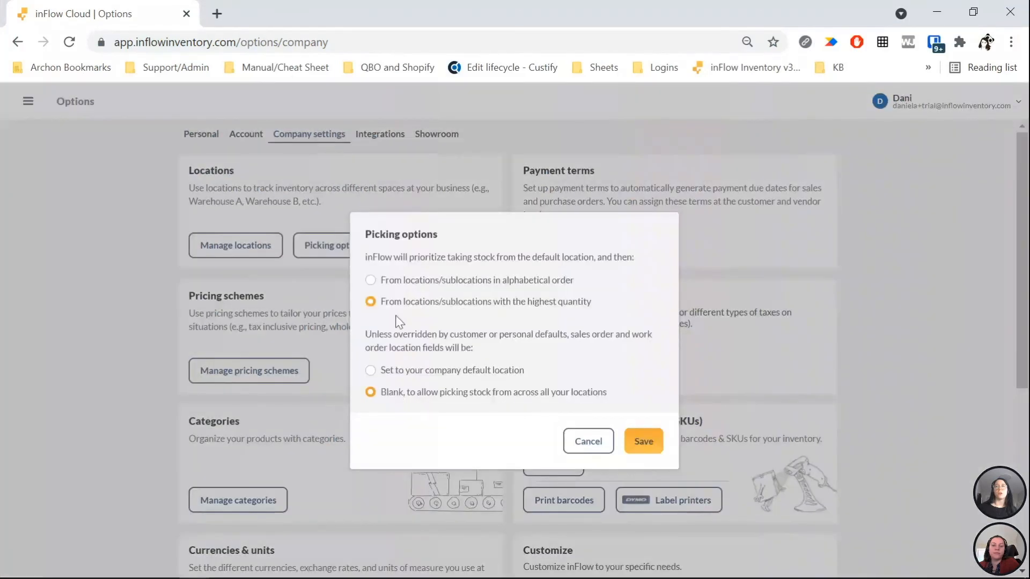
drag(365, 257, 655, 273)
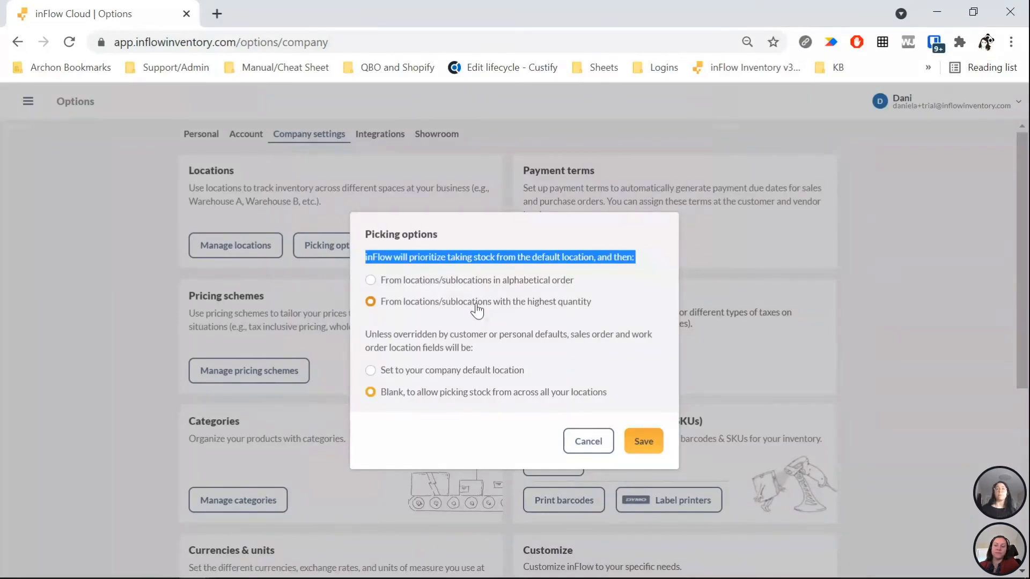
Step: Switch the picking priority to alphabetical order and back to locations/sublocations with the highest quantity, and save the picking options
click(438, 284)
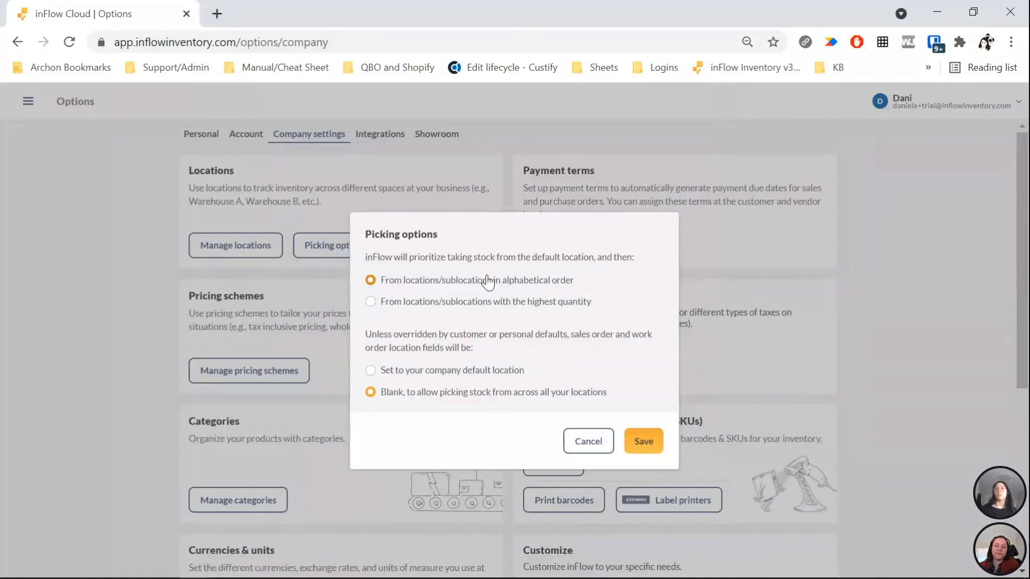
click(493, 302)
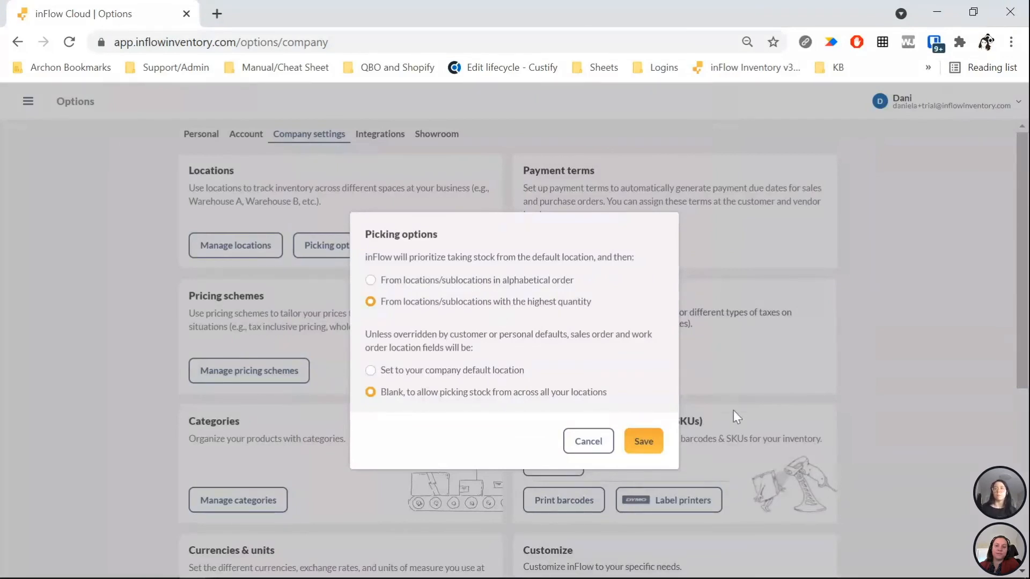
click(647, 451)
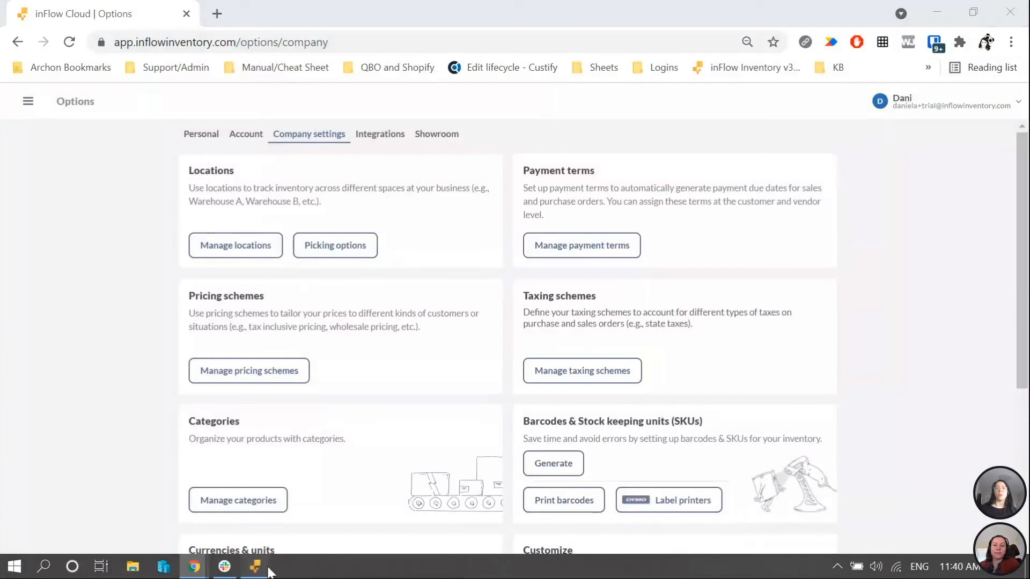
Step: Switch to the inFlow desktop app, create a sales order from the Wheel product and auto-fill its pick list
click(255, 566)
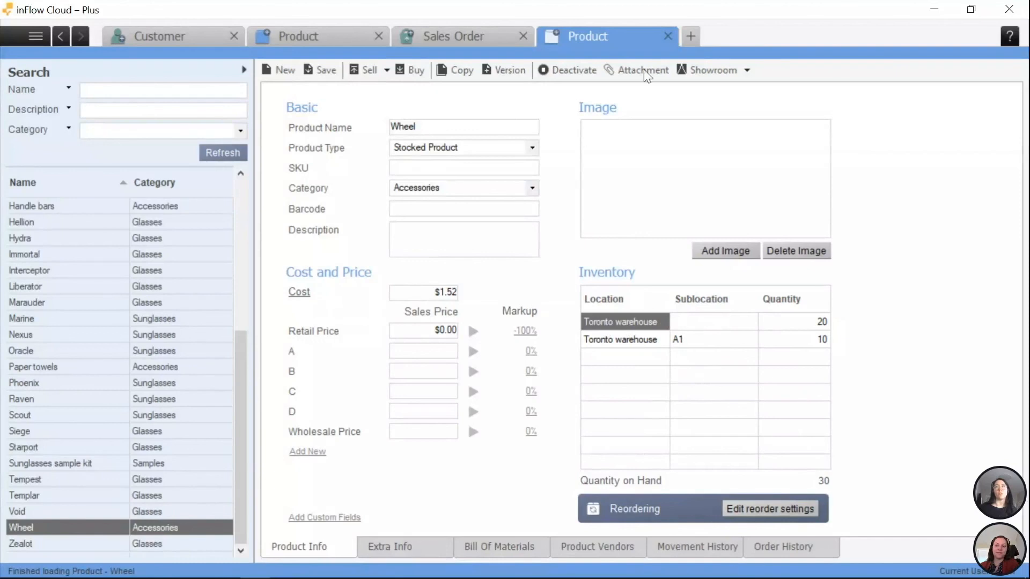
click(386, 71)
click(404, 89)
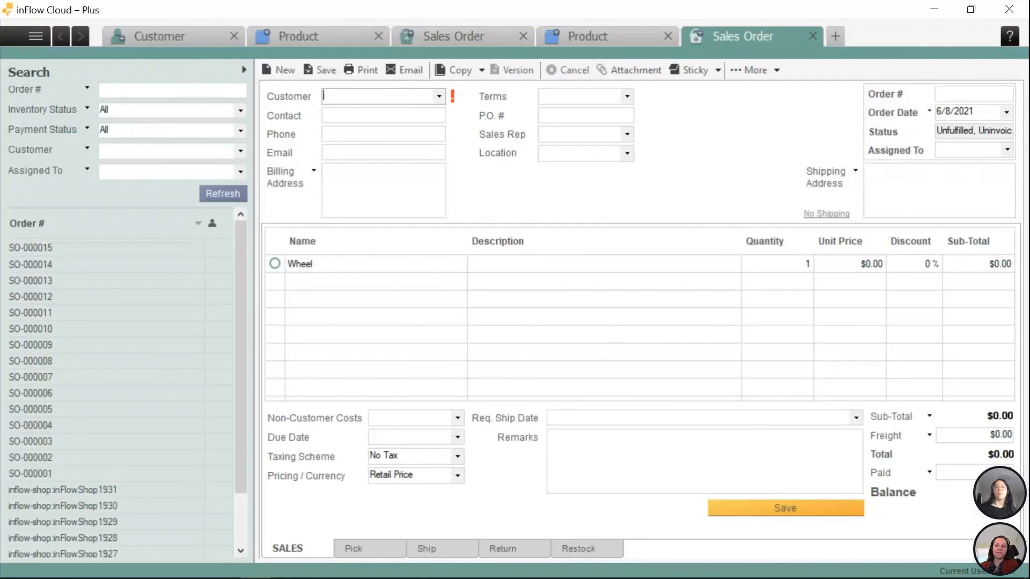
click(379, 546)
click(320, 523)
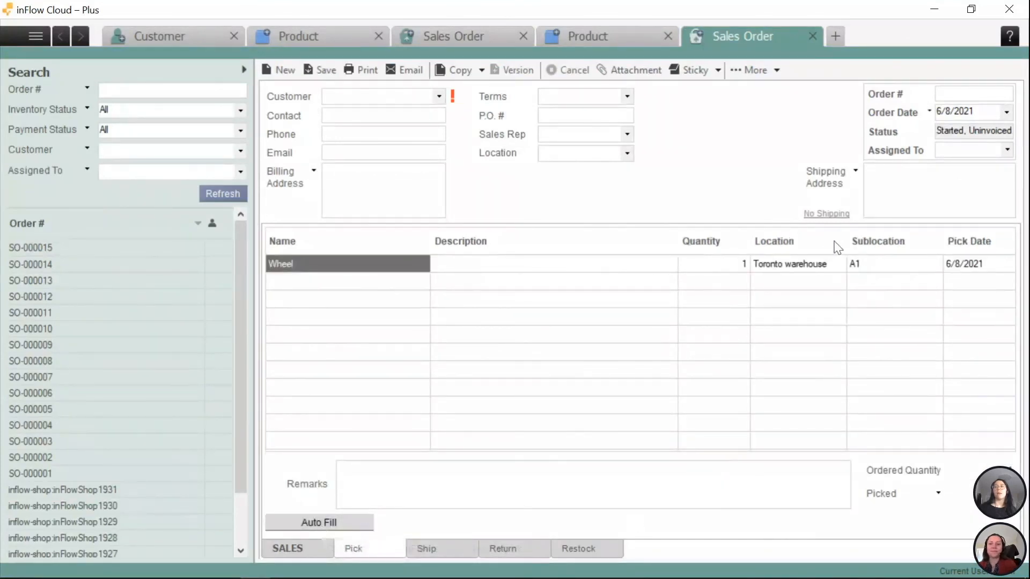
click(330, 548)
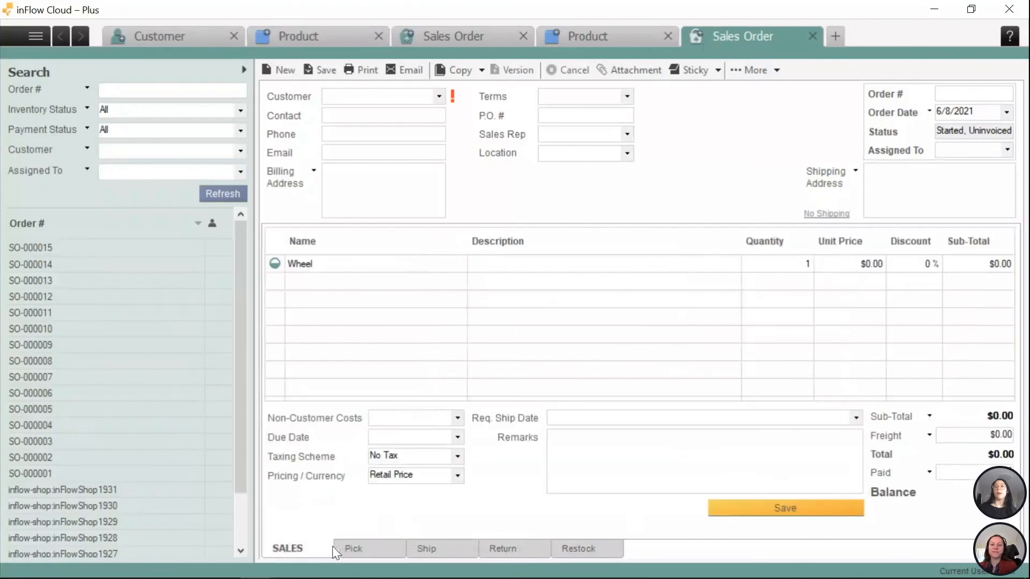
click(357, 549)
click(308, 549)
click(372, 550)
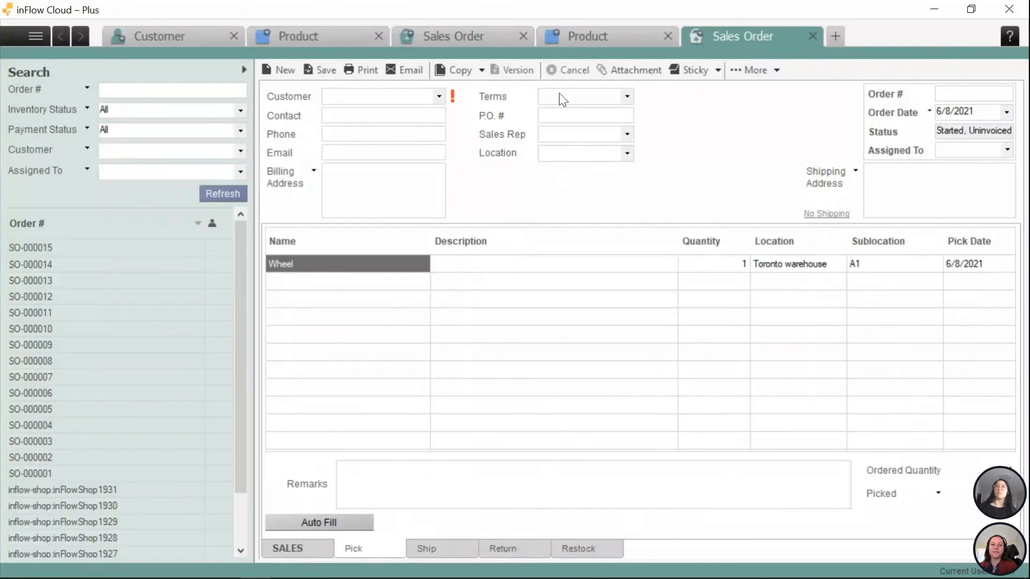
Step: Add 30 units of Wheel stock in the Toronto warehouse at sublocation B1 and save the product
click(560, 35)
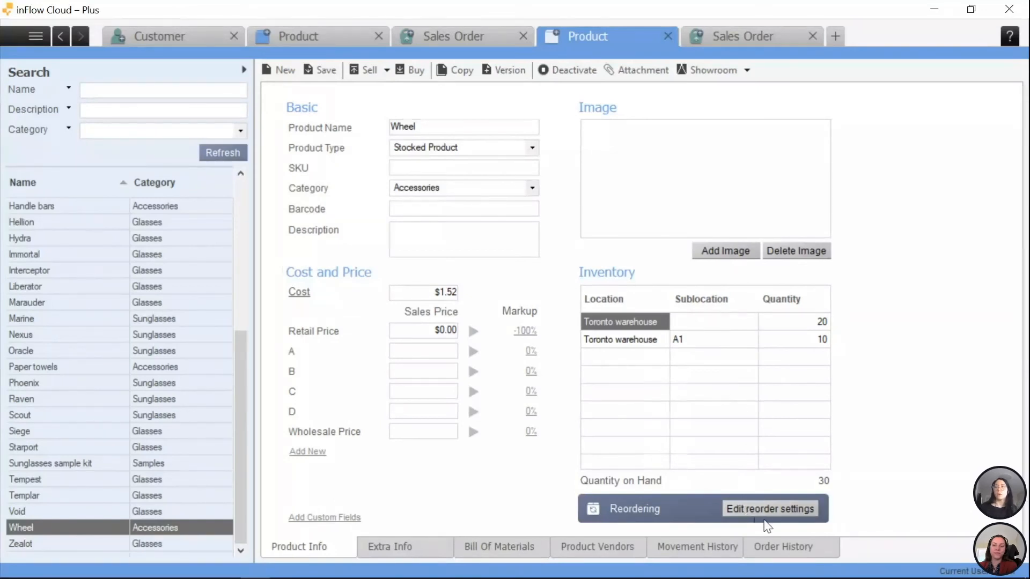
click(604, 356)
click(609, 395)
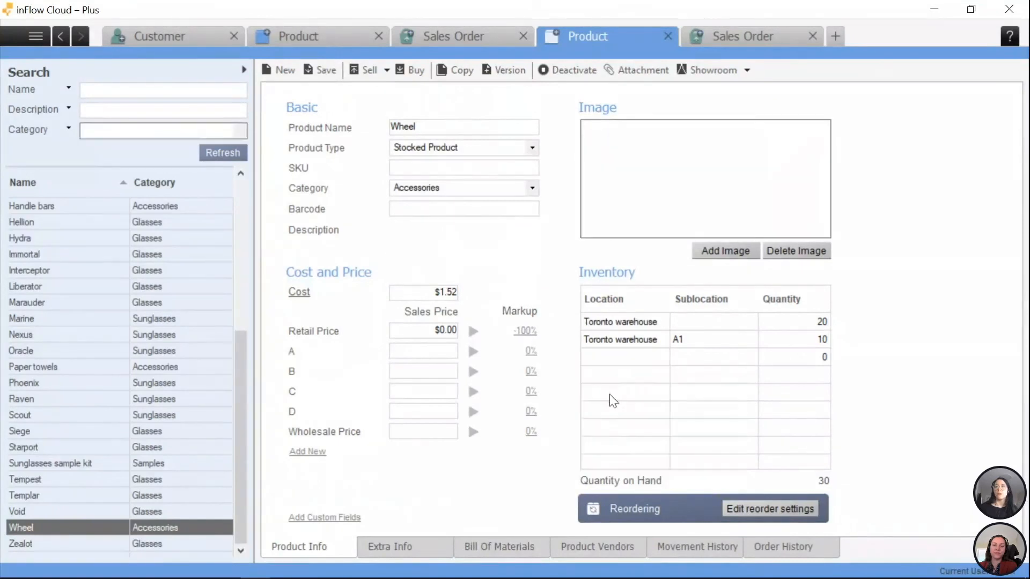
click(677, 358)
click(690, 358)
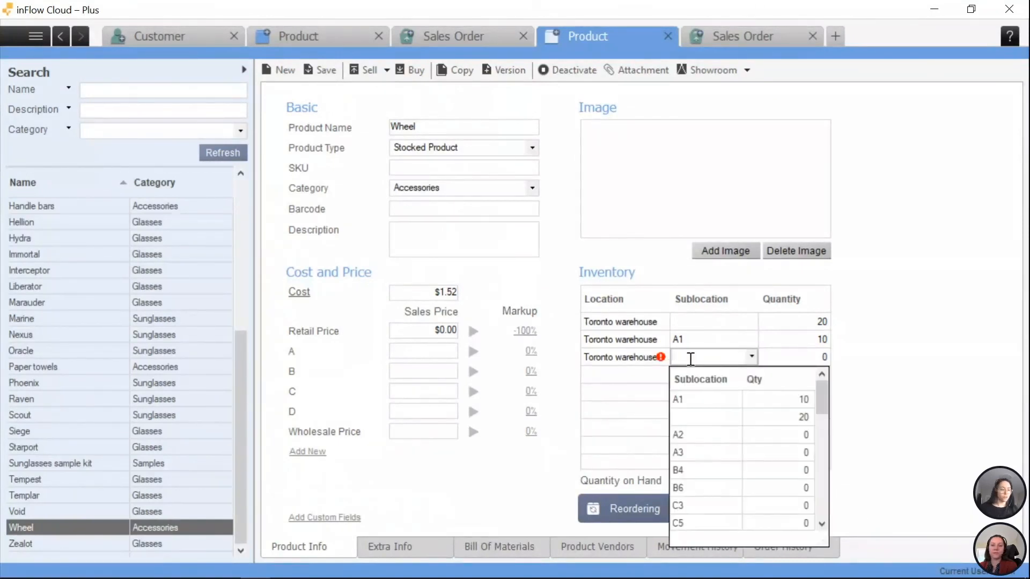
text(B1)
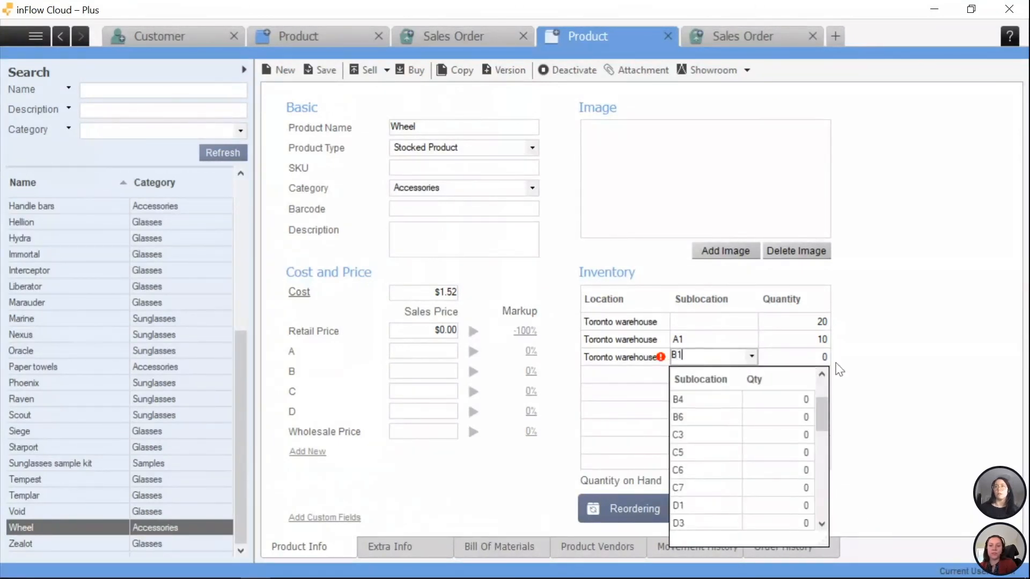
key(Tab)
text(1)
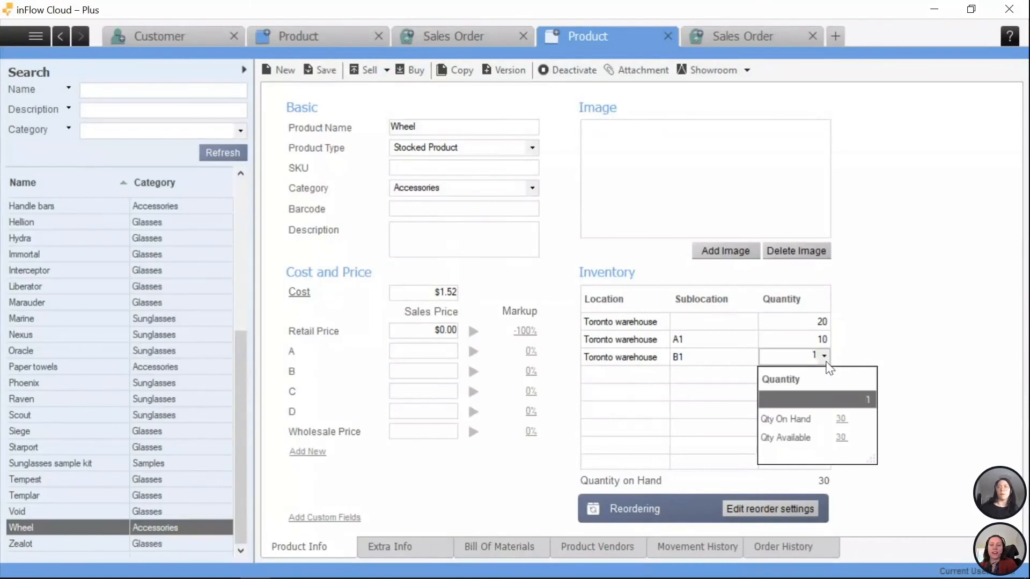
key(BackSpace)
text(30)
key(Return)
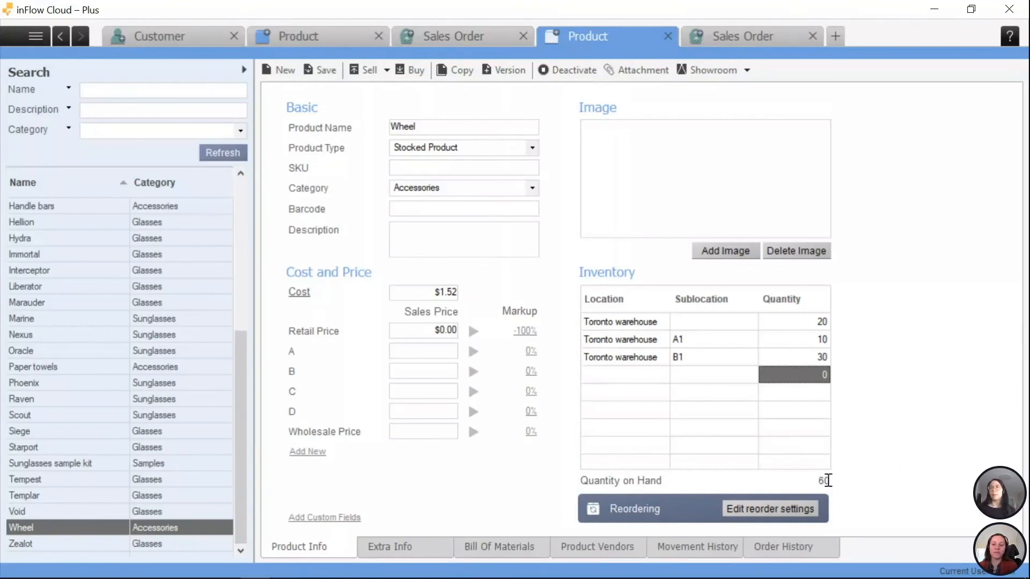
click(320, 70)
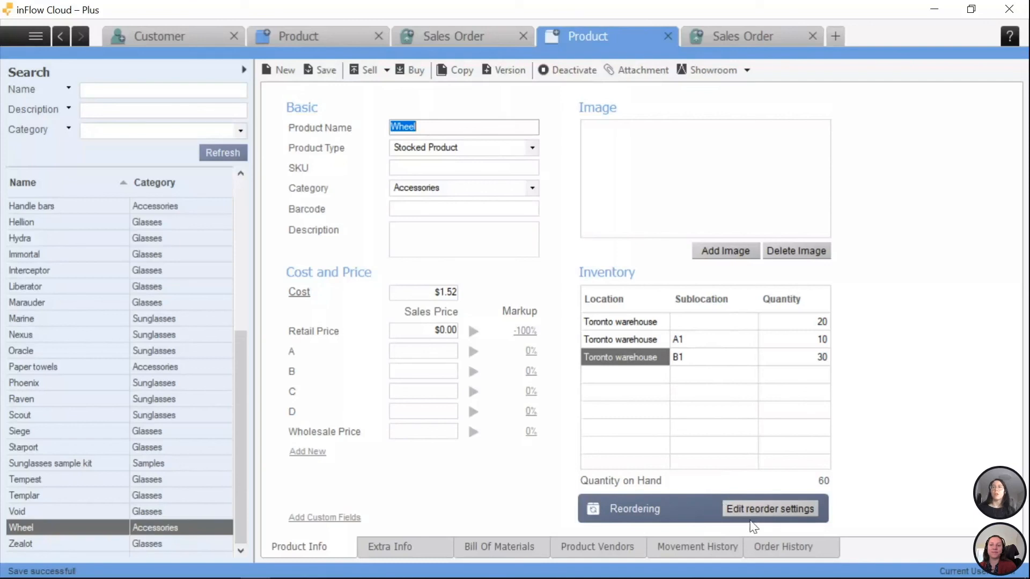
Step: Set Wheel's default sublocation for the Toronto warehouse to B1 in the reorder settings
click(750, 513)
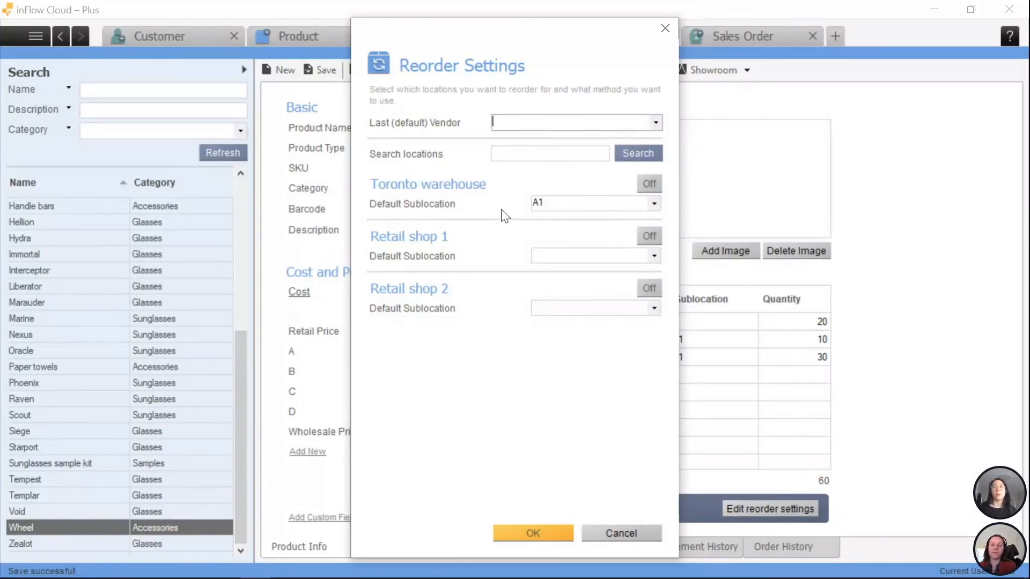
click(654, 204)
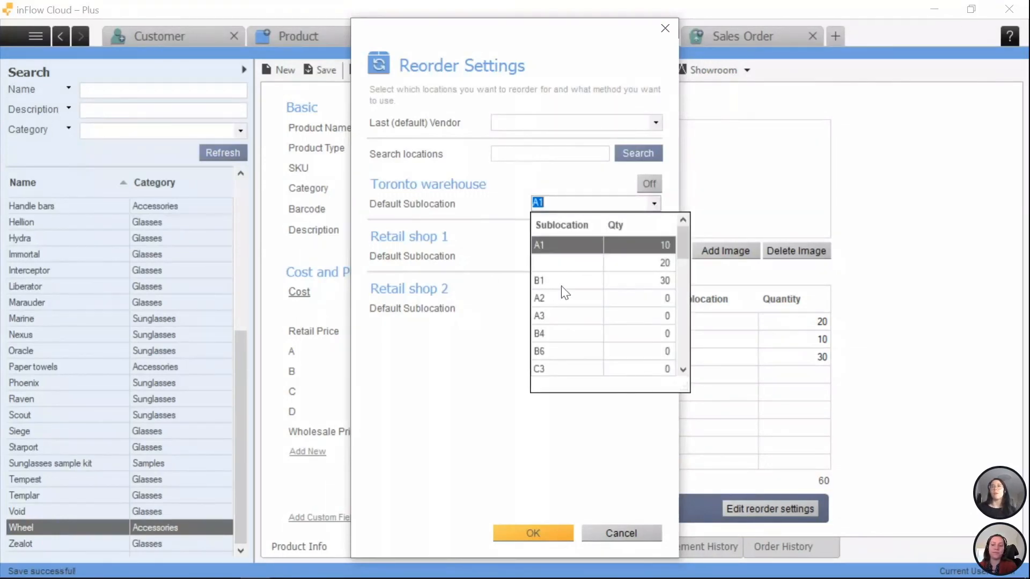
click(542, 281)
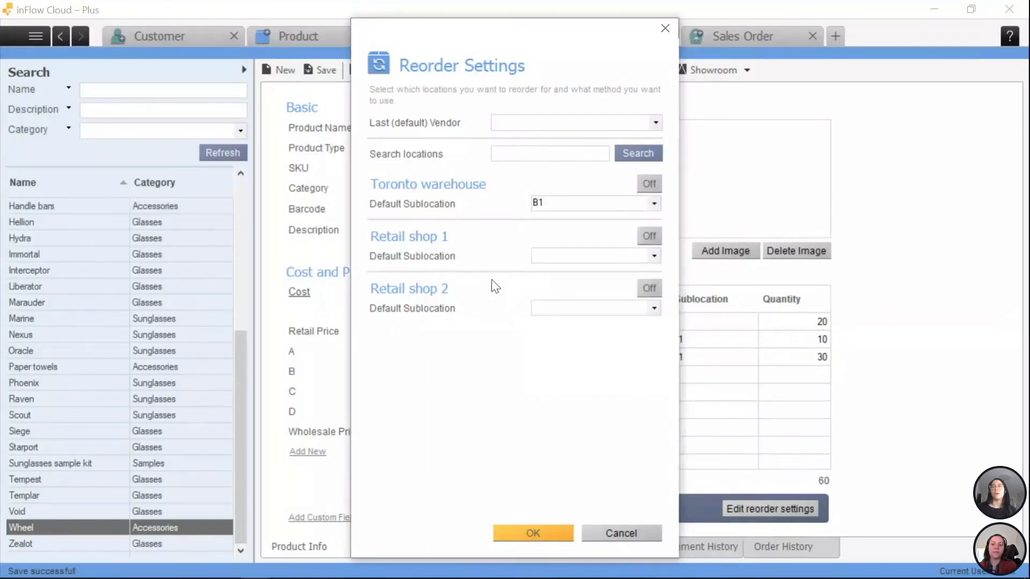
click(539, 532)
Step: Set Wheel's quantity in Toronto warehouse sublocation B1 to 5 and save the product
click(801, 360)
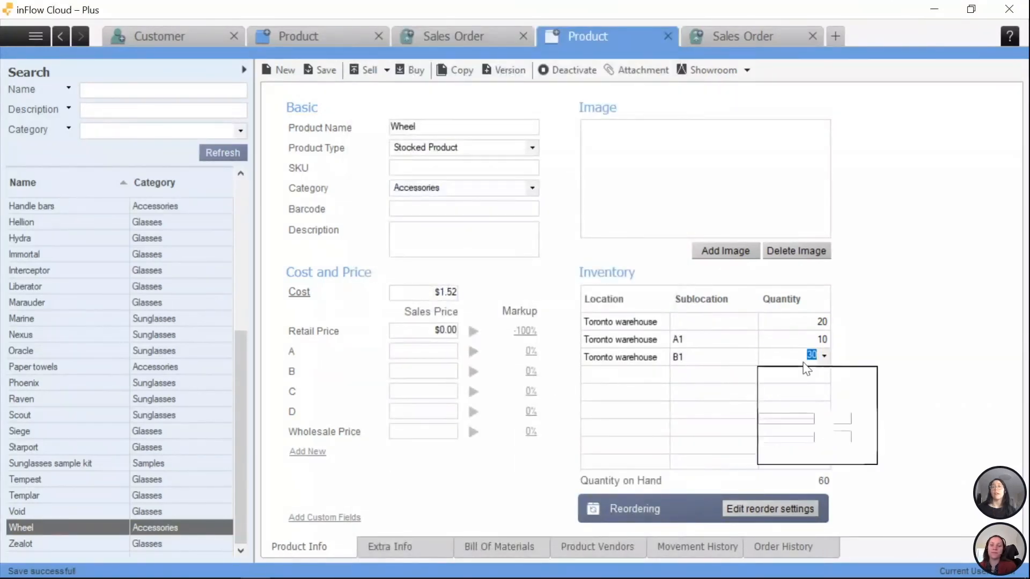
text(5)
key(Return)
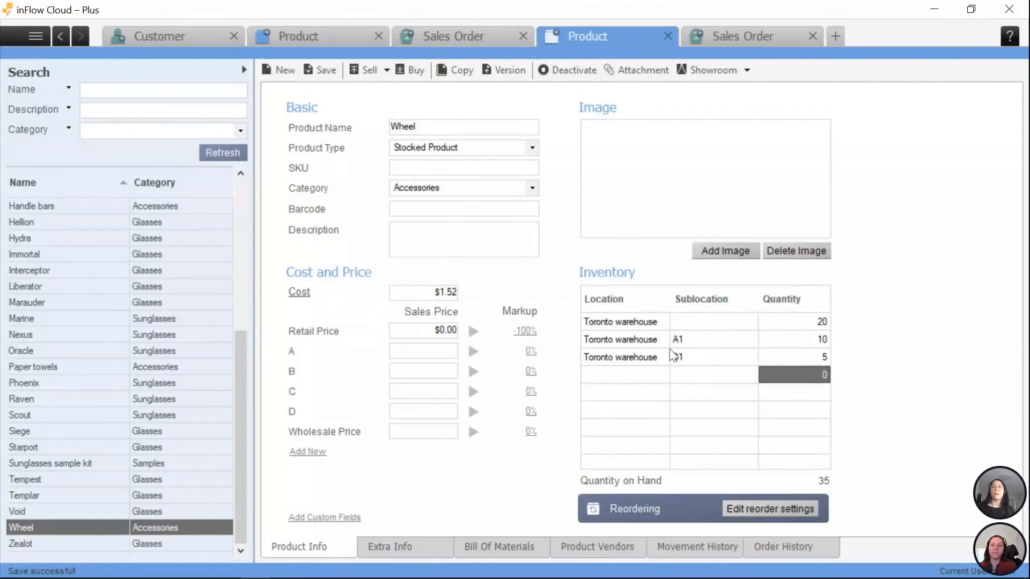
key(ctrl+s)
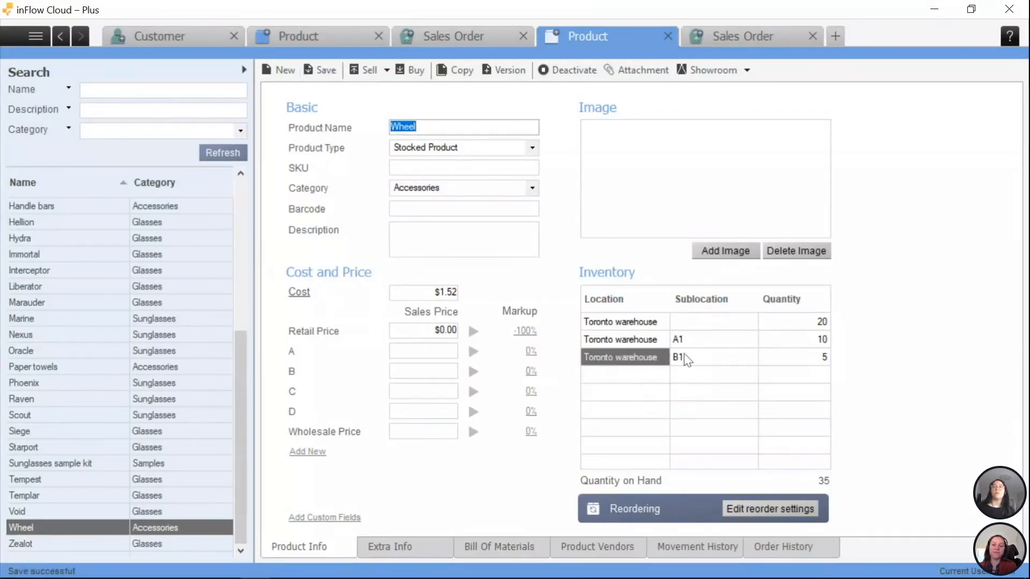
Step: Close the open Wheel sales order without keeping it and create a new sales order from the Wheel product
click(812, 35)
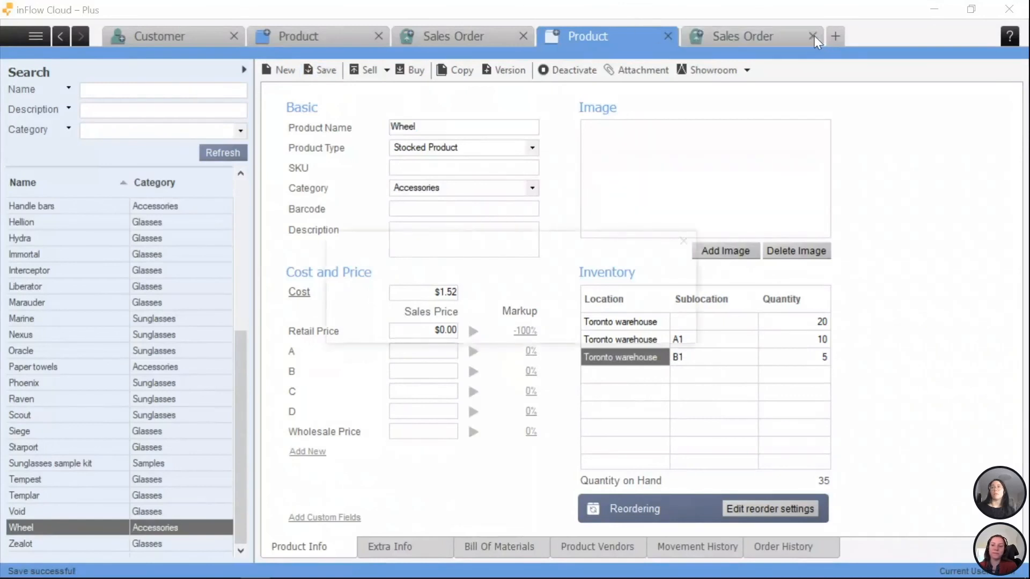
click(505, 323)
click(370, 69)
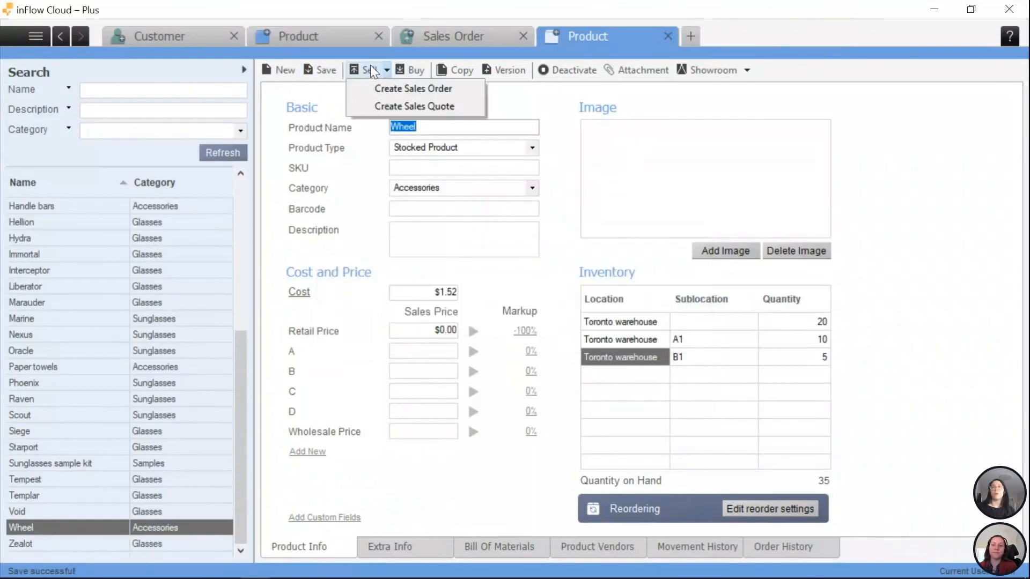
click(409, 86)
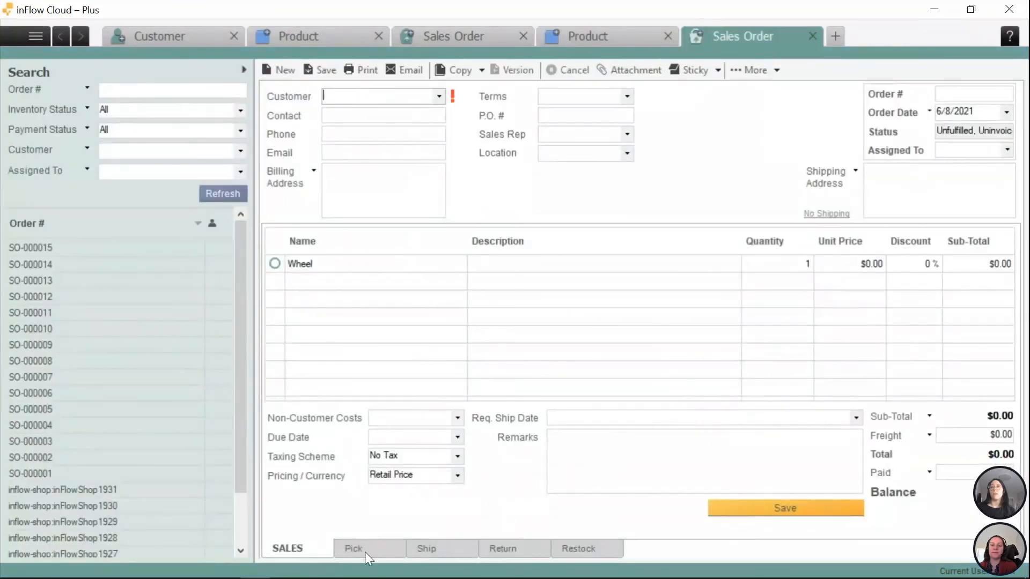
Step: Auto-fill the new order's pick list and change the Wheel line's sublocation to A2
click(369, 553)
click(354, 528)
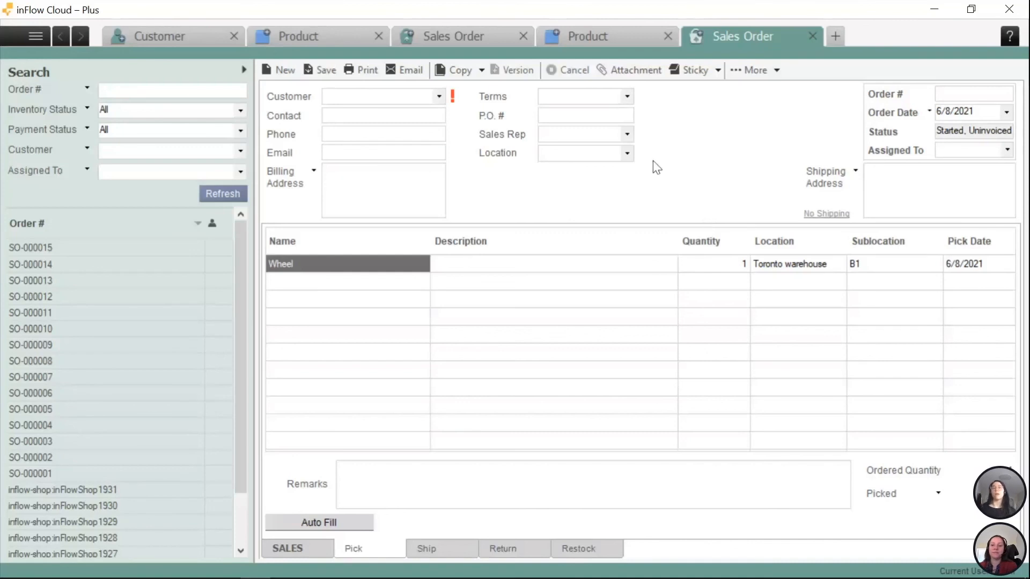
click(882, 267)
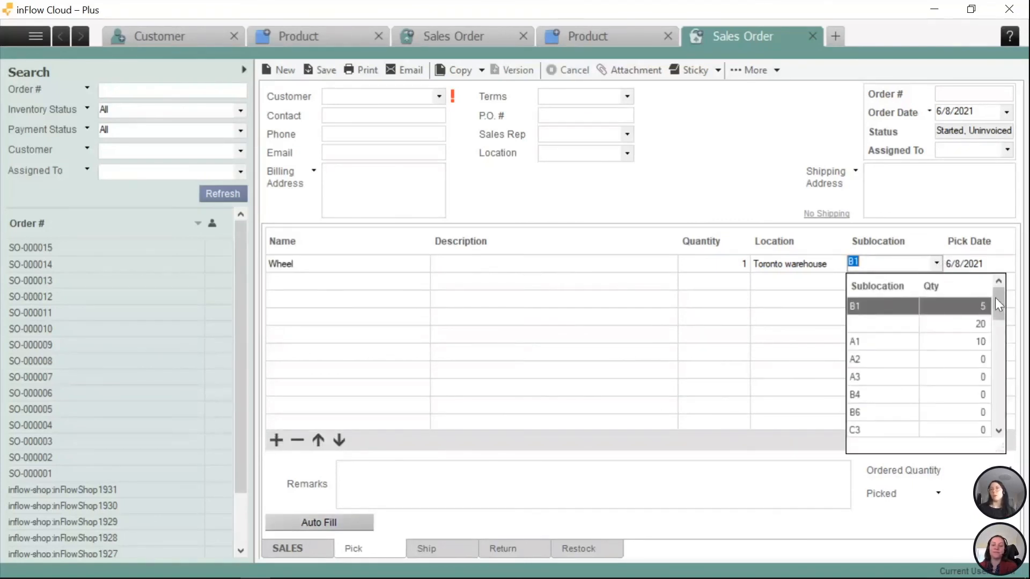
click(870, 359)
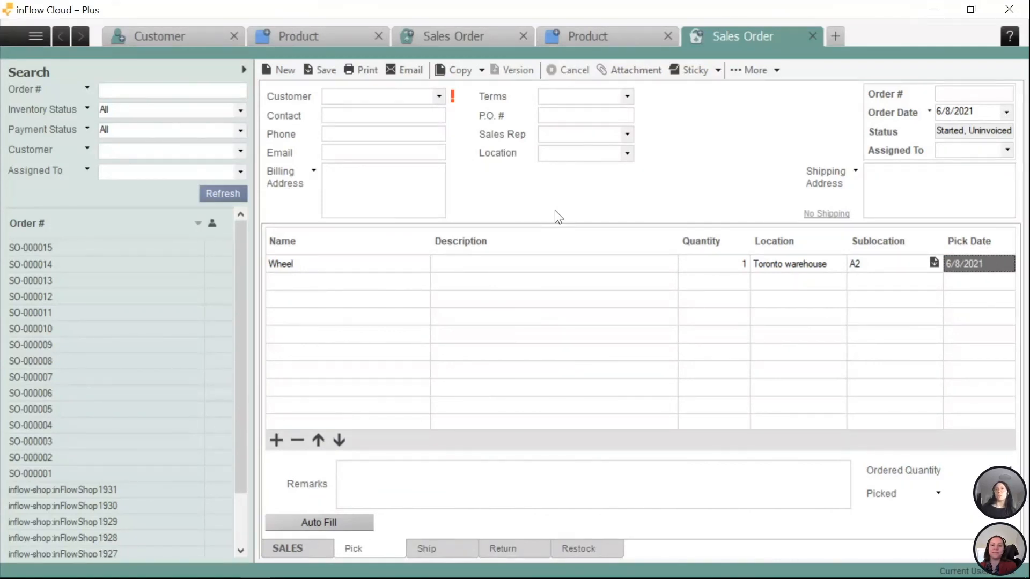
Step: Review Wheel's default sublocations in the reorder settings and the explanation of the sales order's Location field
click(547, 36)
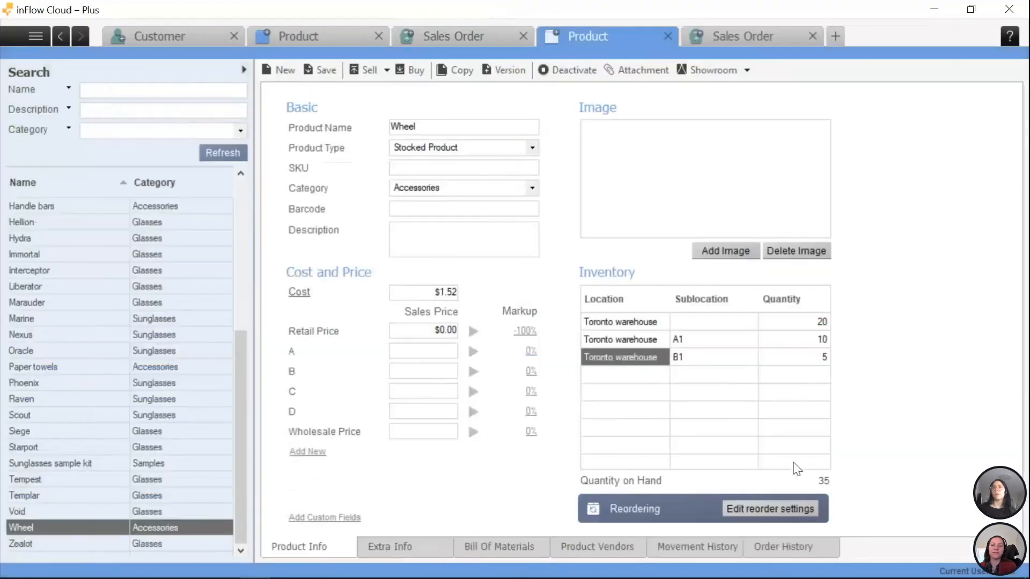
click(769, 509)
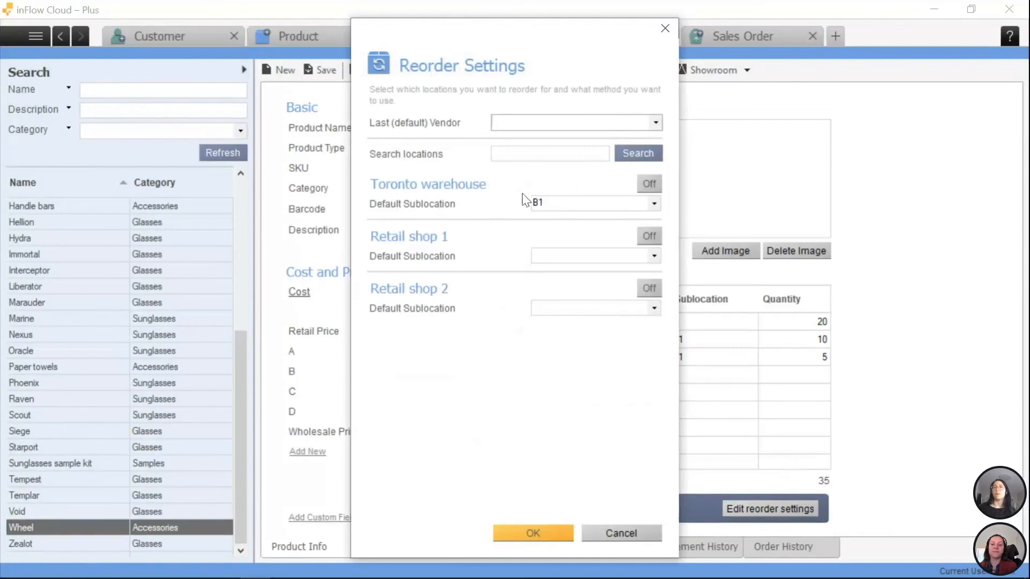
mouse_move(453, 202)
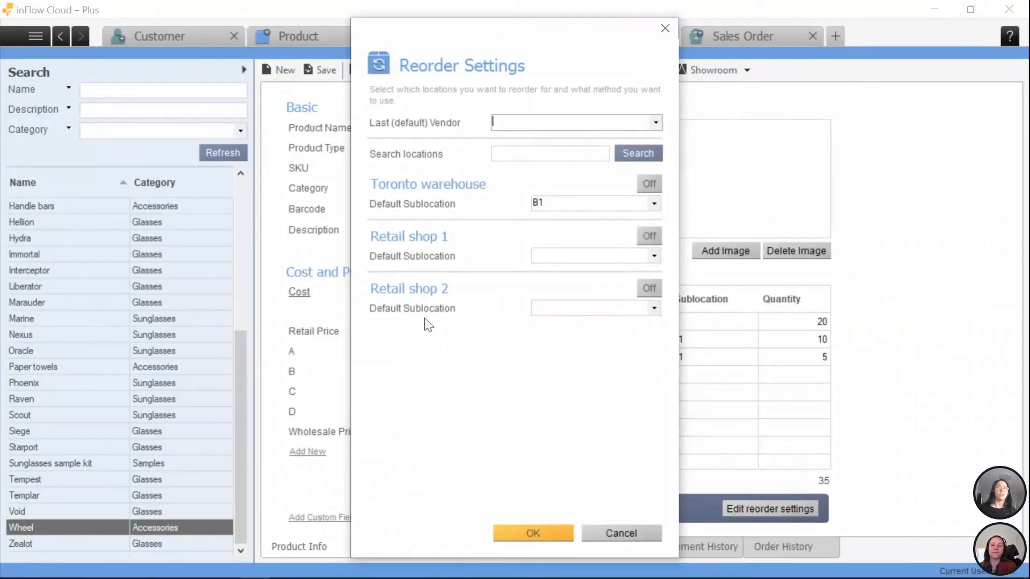
mouse_move(453, 309)
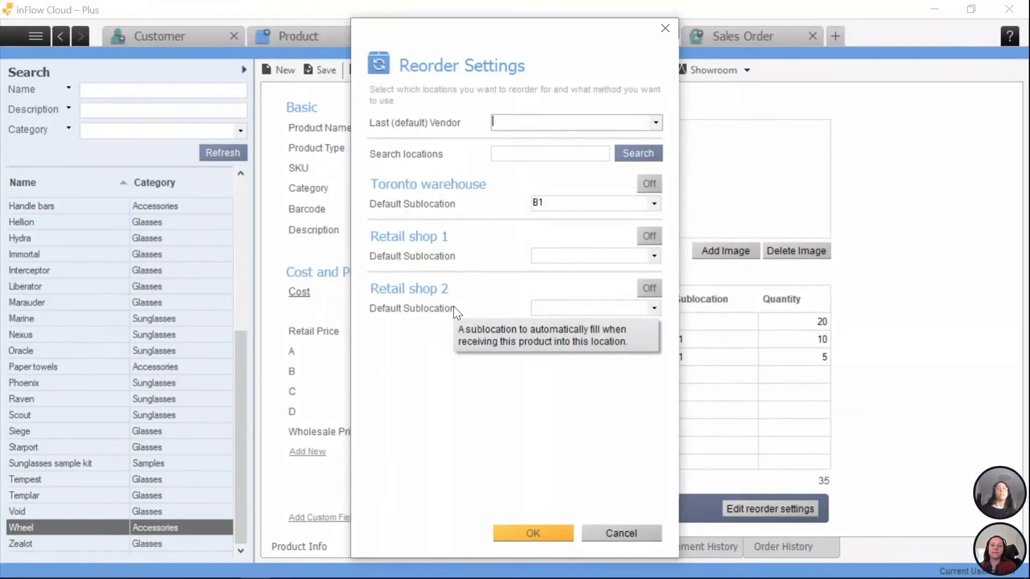
click(665, 28)
click(727, 38)
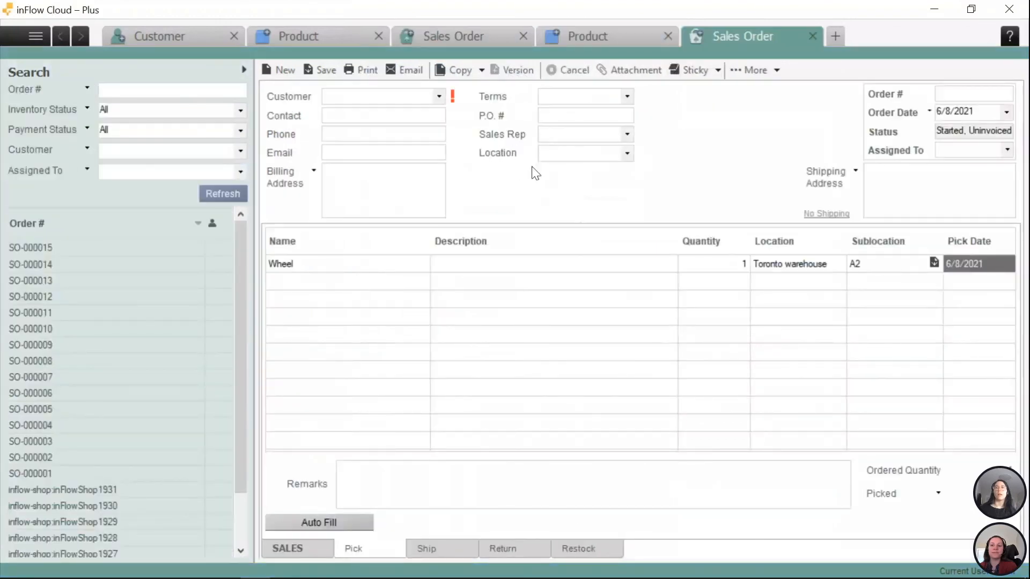
mouse_move(505, 156)
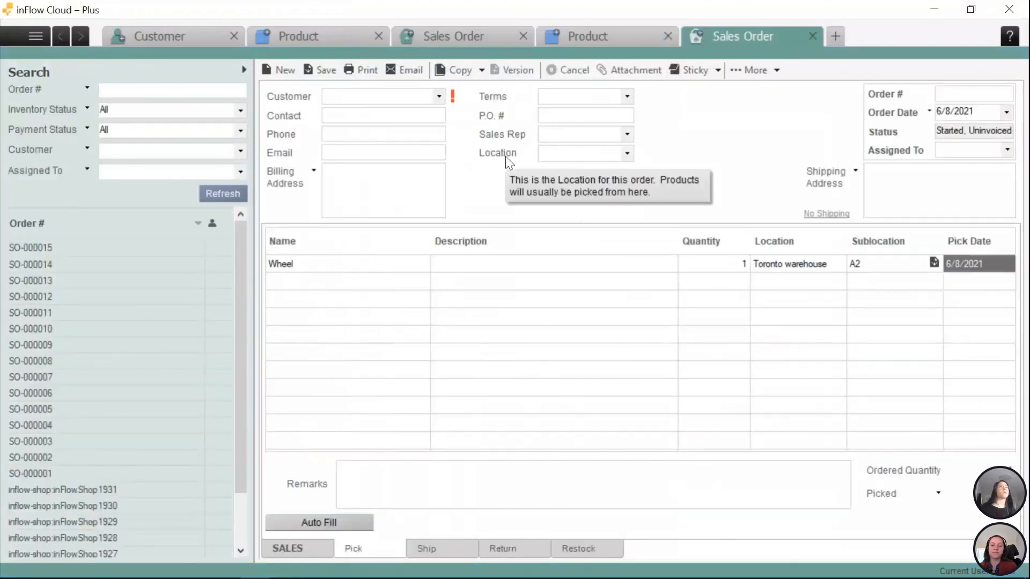